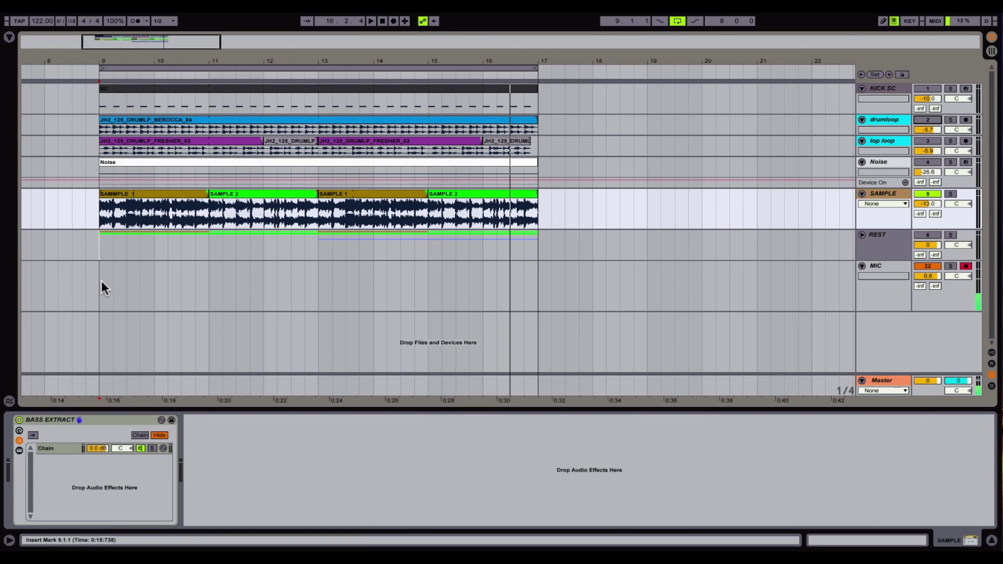
# Select the REST track and play the arrangement from bar 9
pyautogui.click(100, 250)
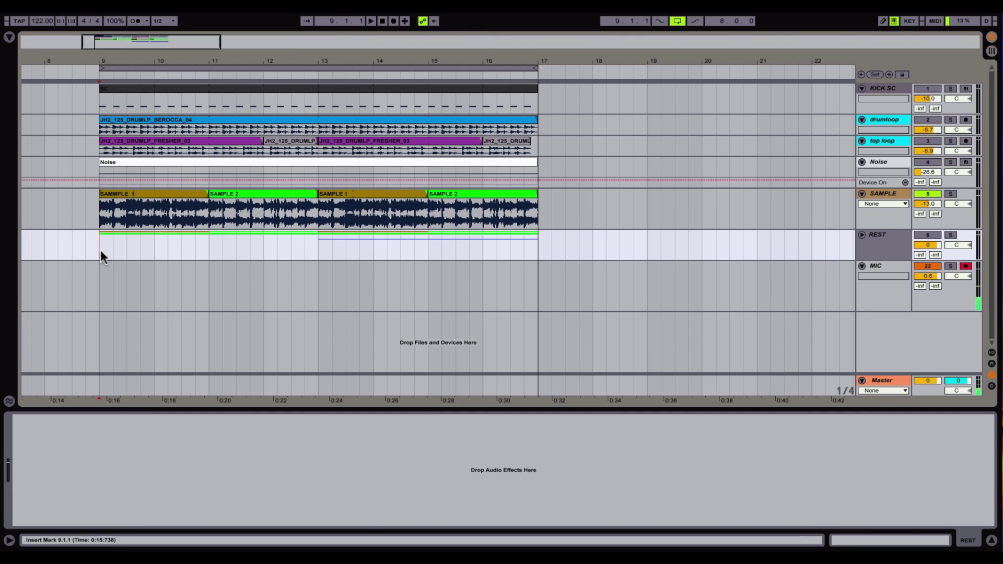
pyautogui.press('space')
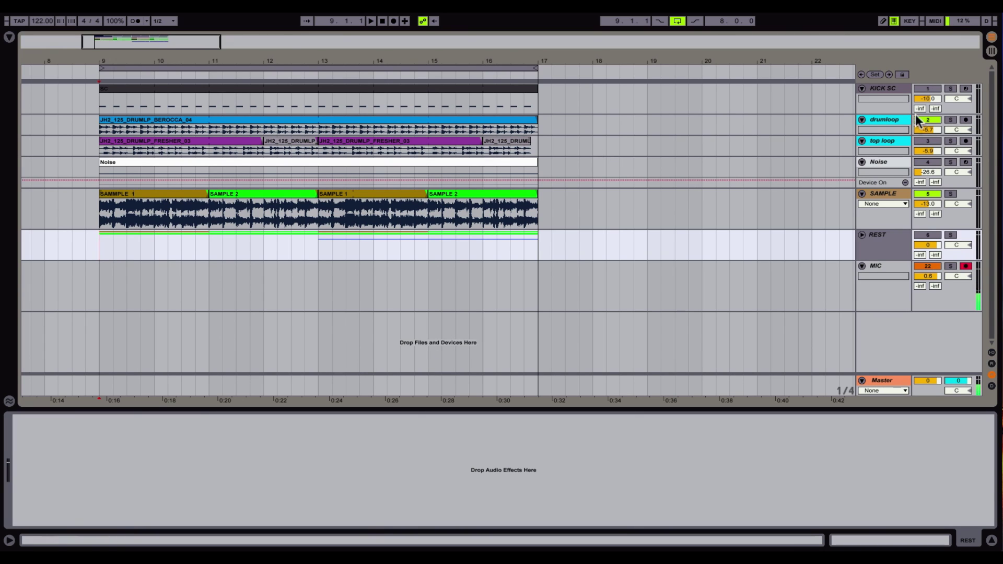
# Audition the arrangement while toggling the SAMPLE, top loop and Noise tracks
pyautogui.press('space')
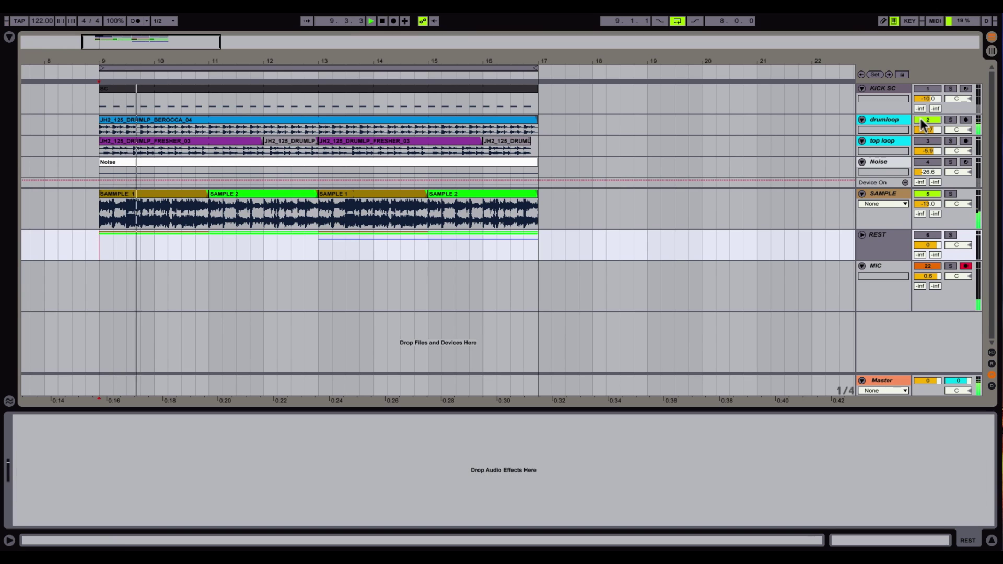
pyautogui.click(926, 194)
pyautogui.click(925, 143)
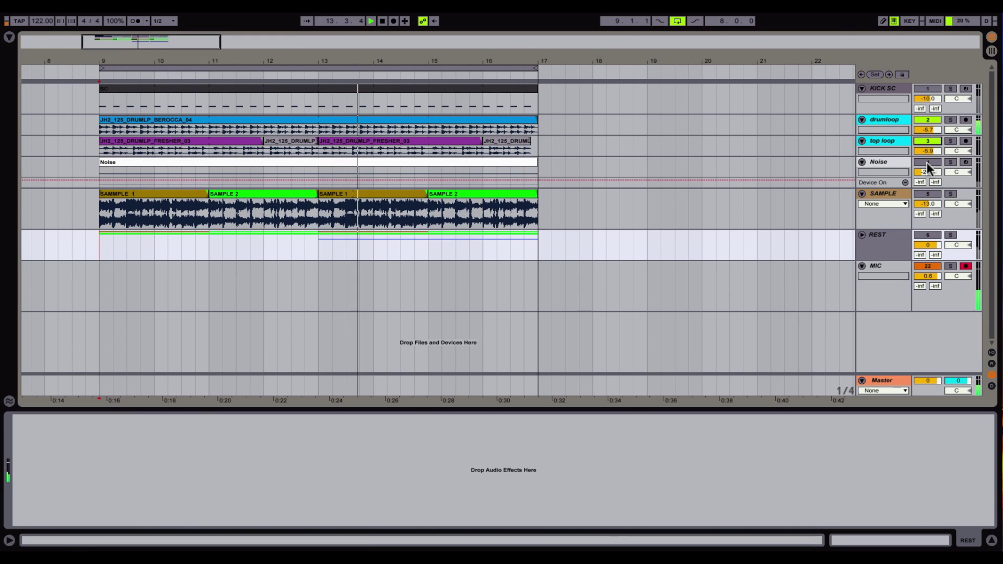
pyautogui.click(927, 161)
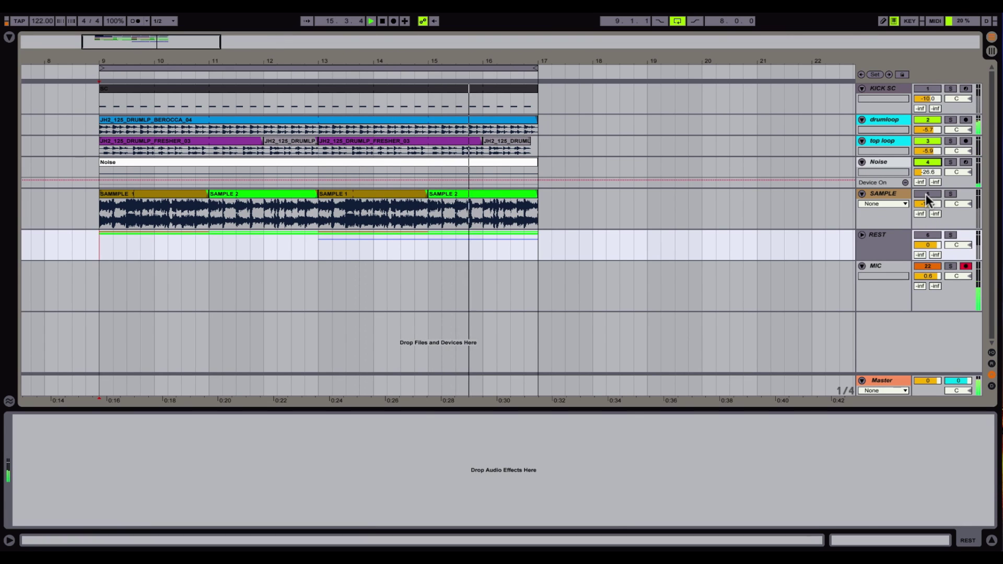
pyautogui.click(926, 194)
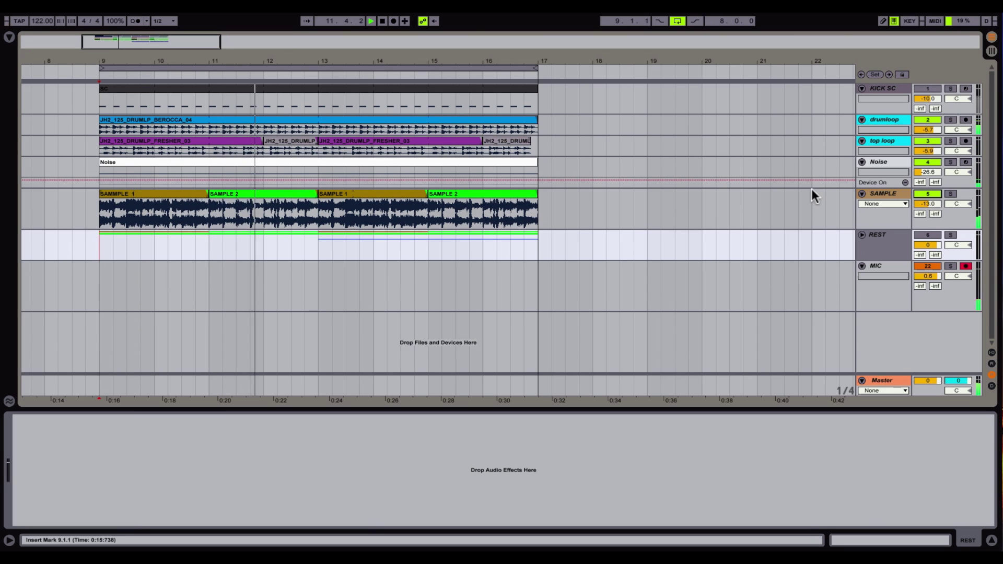
# Stop playback, mute drumloop, and show SAMPLE's BASS EXTRACT rack
pyautogui.press('space')
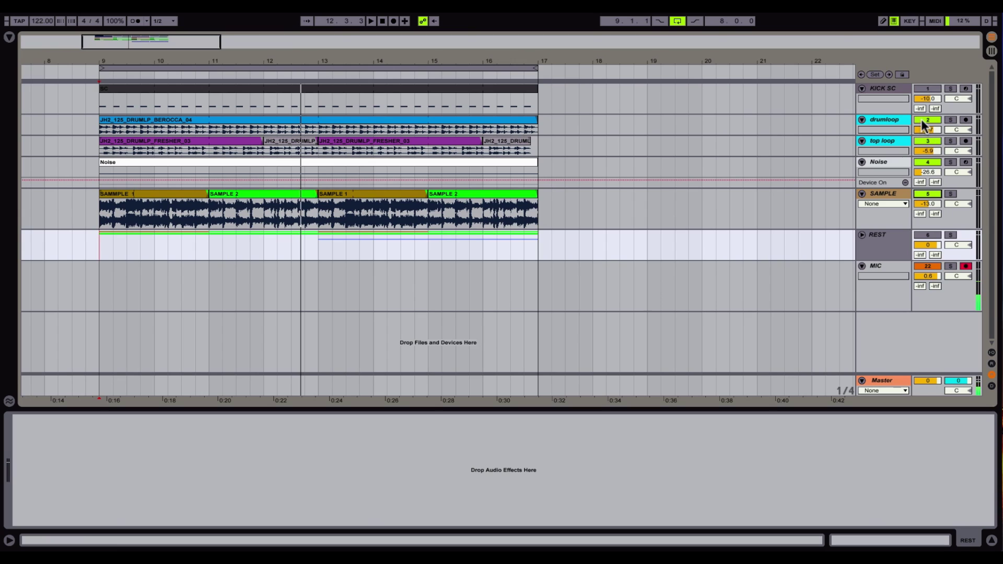
pyautogui.click(921, 120)
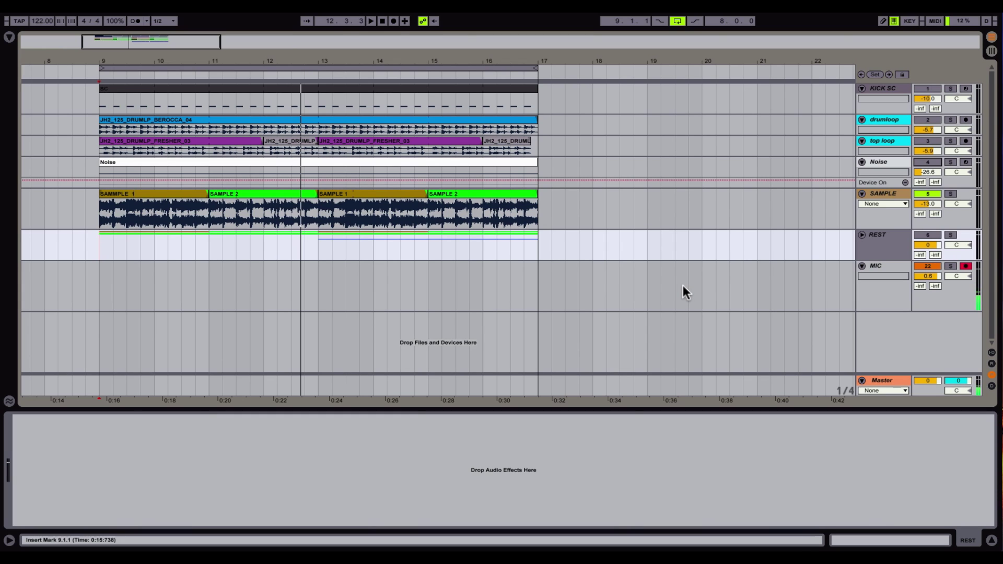
pyautogui.click(889, 197)
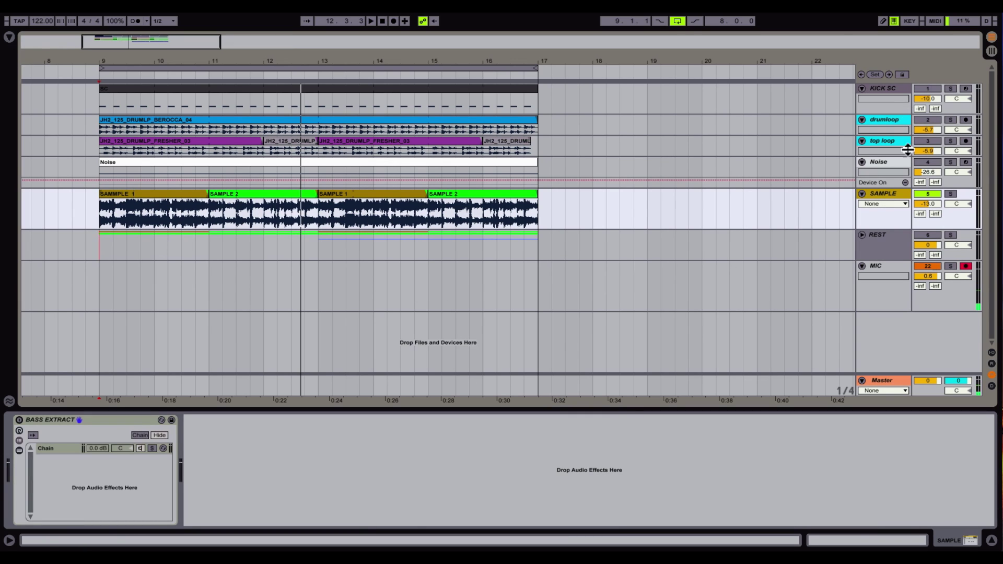
# Search the Browser for 'gate' and add Gate to the SAMPLE track's chain
pyautogui.click(10, 36)
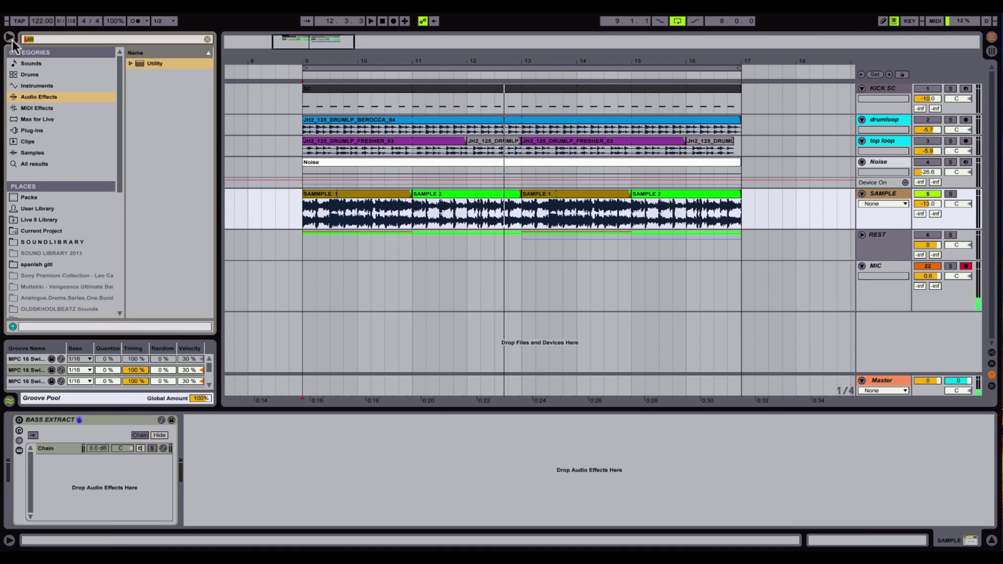
pyautogui.write('gate')
pyautogui.moveTo(151, 86); pyautogui.dragTo(295, 211)
pyautogui.moveTo(267, 469); pyautogui.dragTo(286, 460)
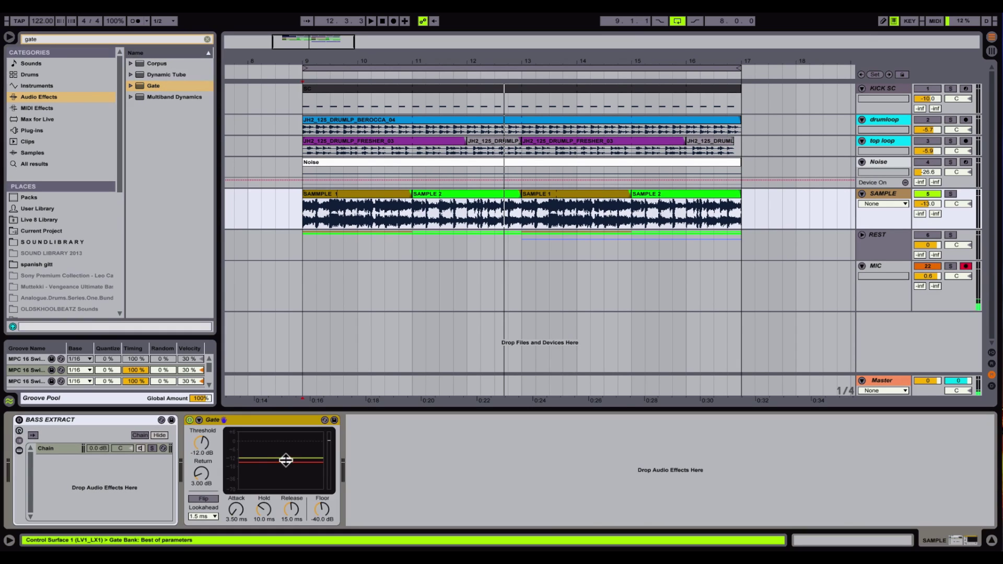
# Enable the Gate's sidechain EQ, with threshold -16.5 dB and filter frequency 250 Hz
pyautogui.click(199, 419)
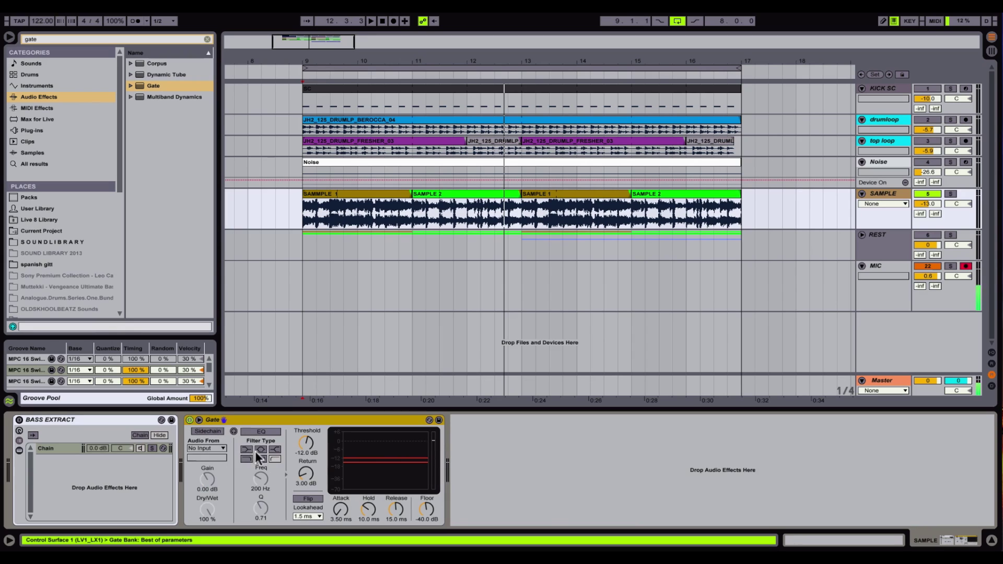
pyautogui.press('space')
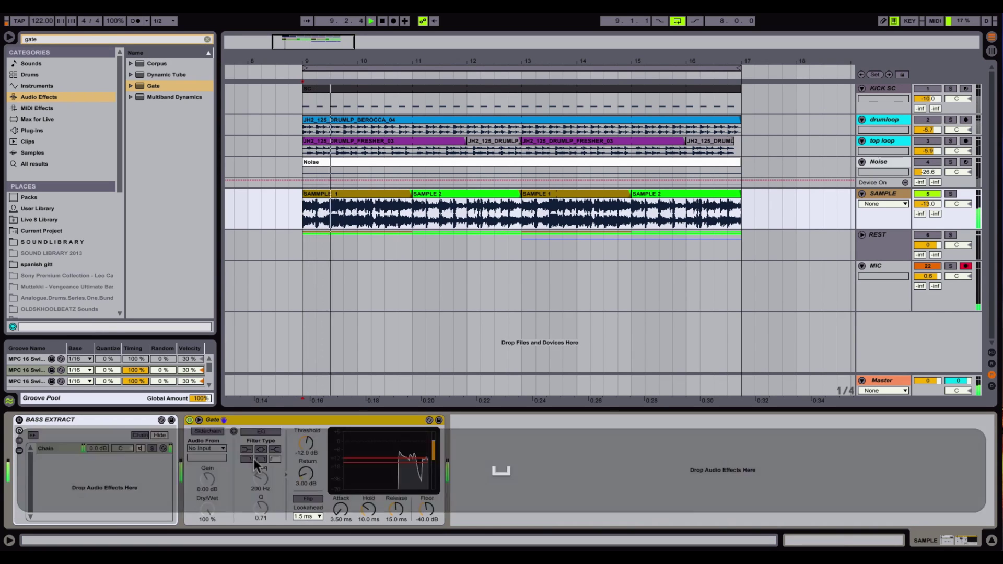
pyautogui.press('space')
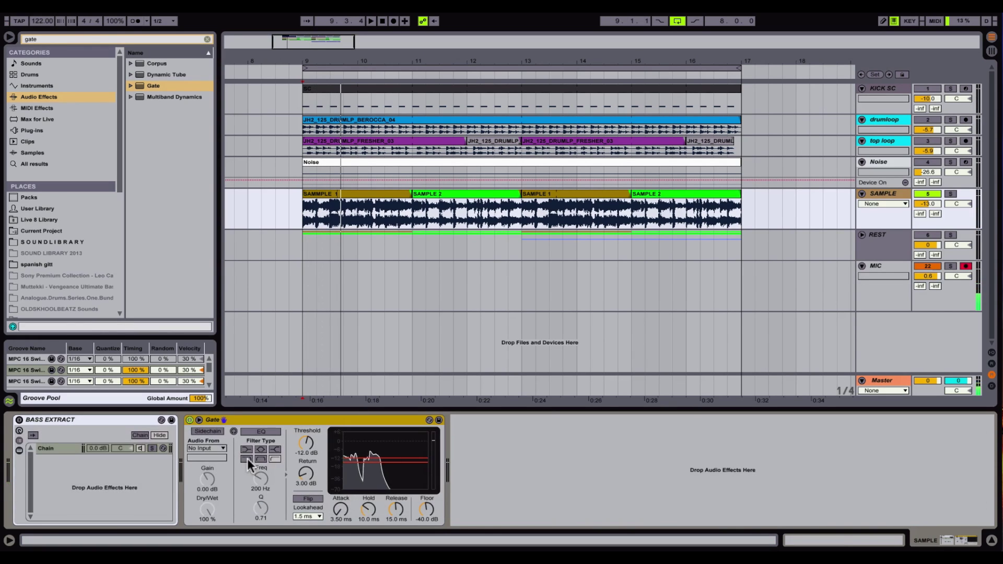
pyautogui.click(258, 433)
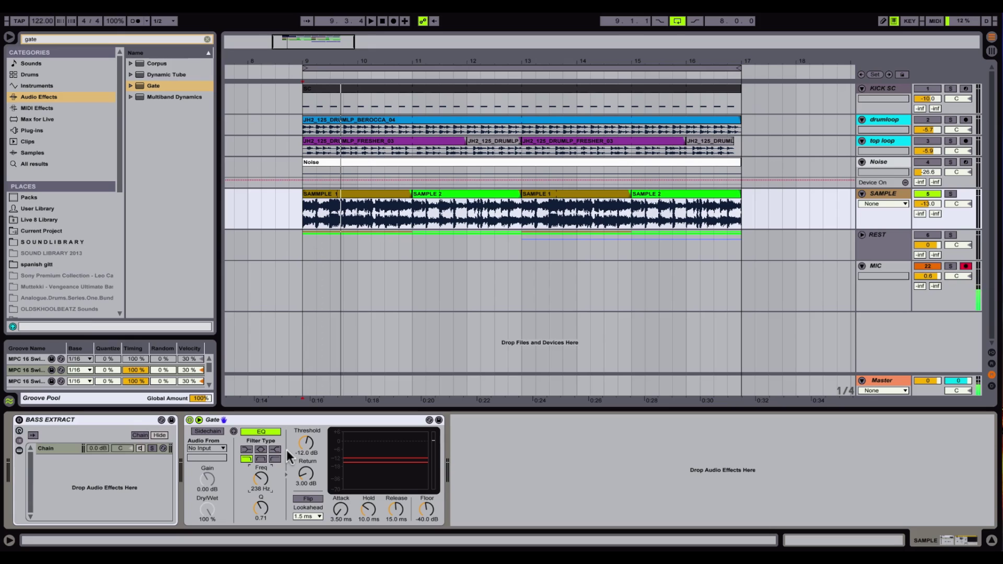
pyautogui.press('space')
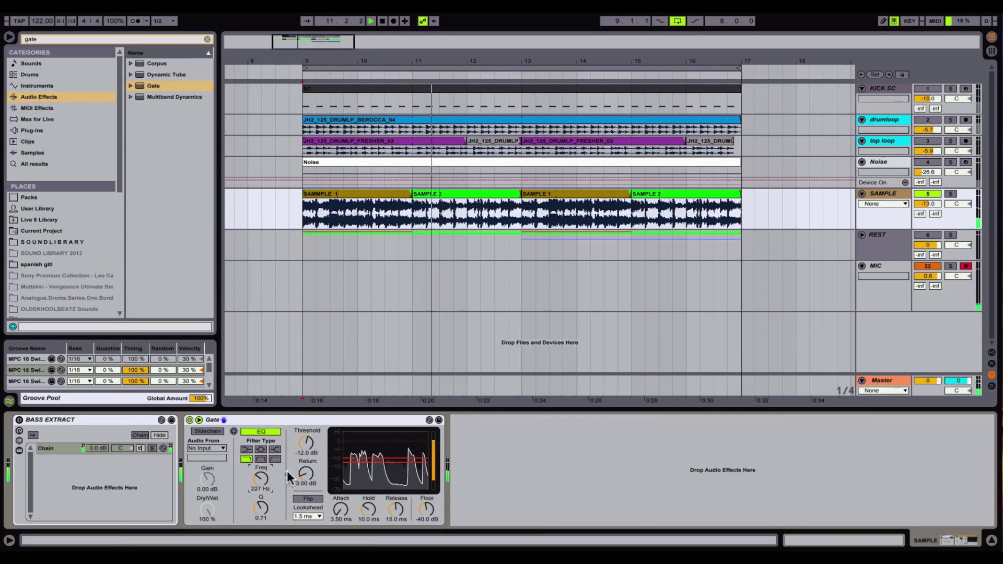
pyautogui.moveTo(306, 443); pyautogui.dragTo(307, 456)
pyautogui.moveTo(395, 509)
pyautogui.mouseDown()
pyautogui.moveTo(426, 522)
pyautogui.moveTo(396, 525)
pyautogui.moveTo(397, 512)
pyautogui.mouseUp()
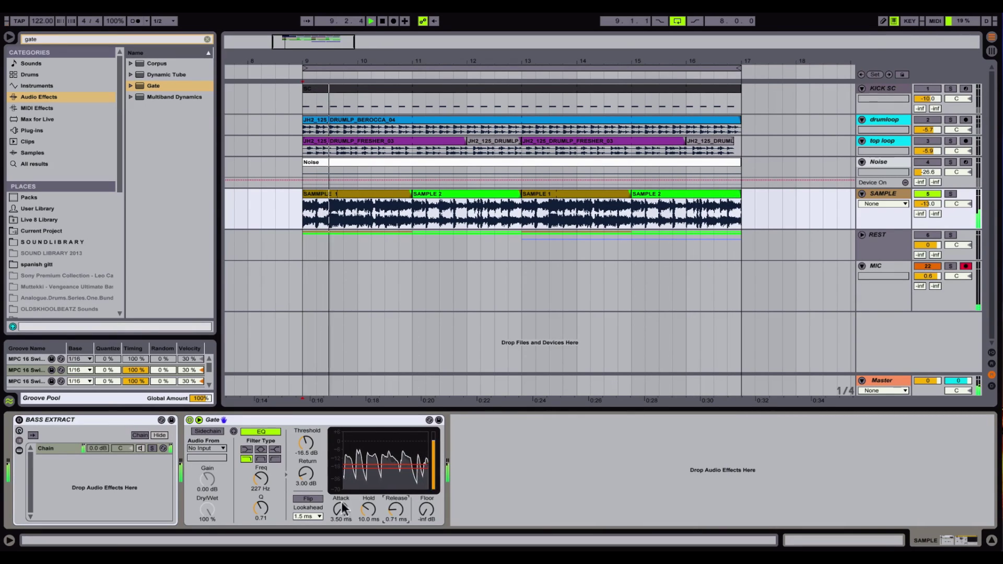
pyautogui.moveTo(261, 508); pyautogui.dragTo(307, 469)
pyautogui.press('space')
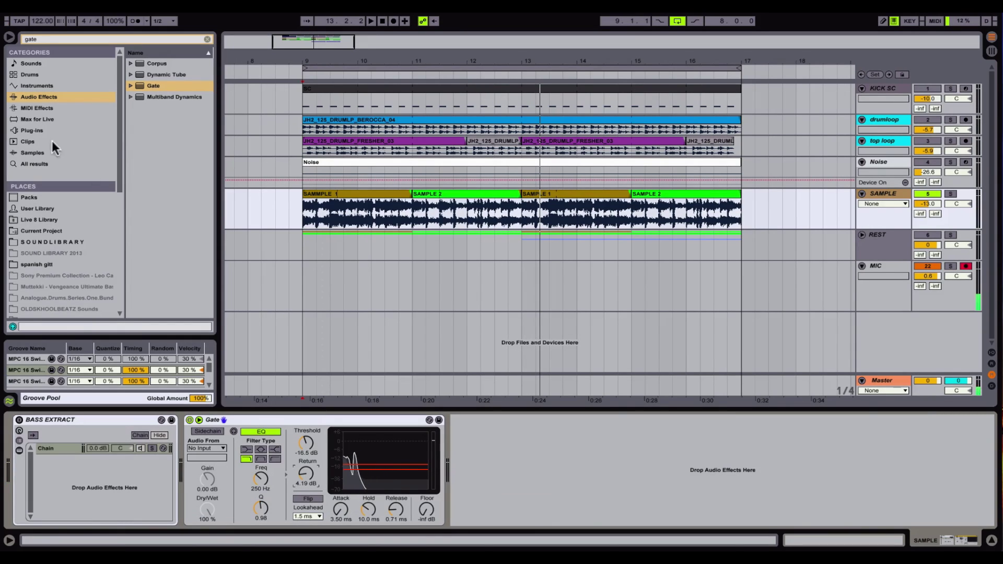
# Search 'auto' and place Auto Filter after the Gate, low-pass cutoff at about 230 Hz
pyautogui.hotkey('ctrl', 'f')
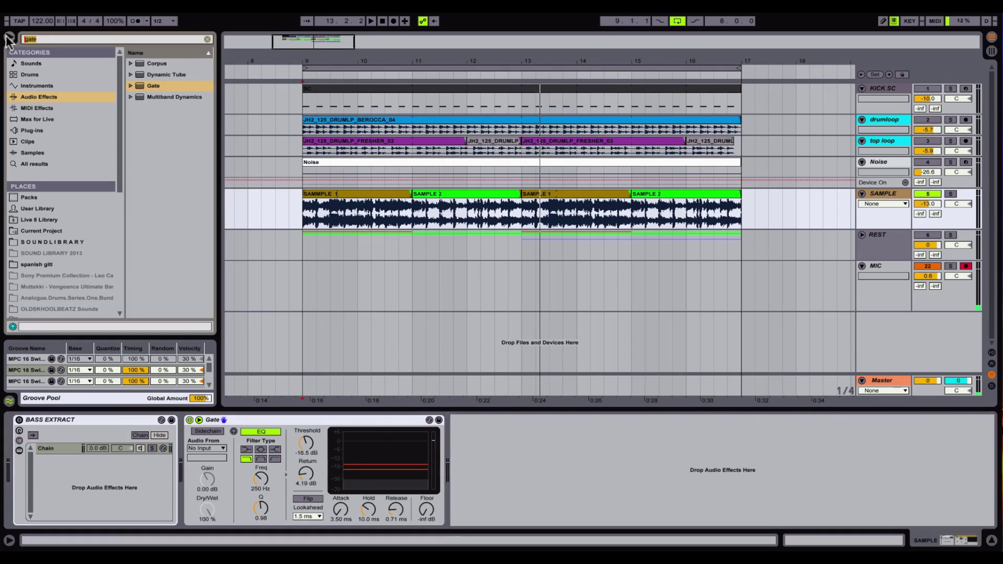
pyautogui.write('au')
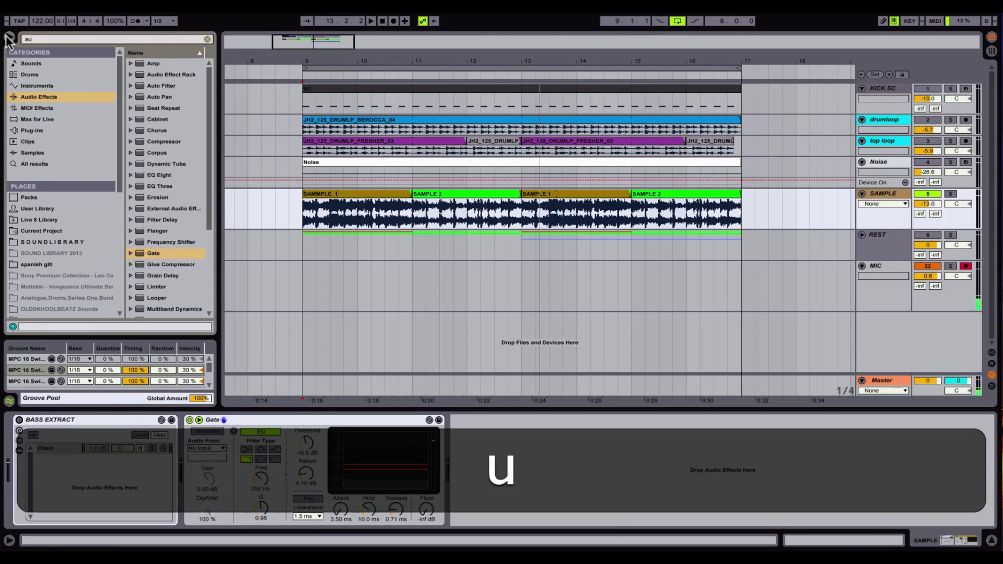
pyautogui.write('to')
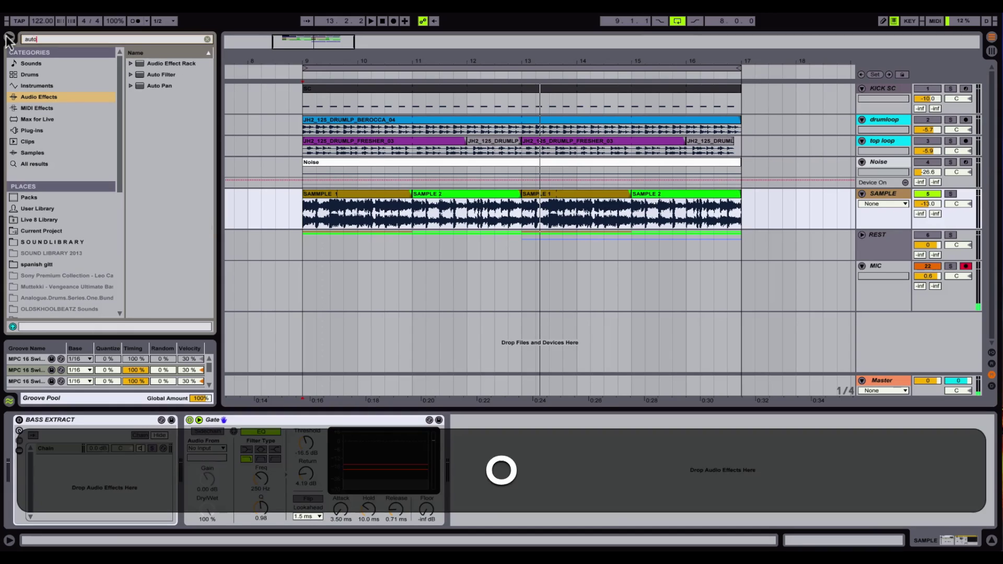
pyautogui.moveTo(160, 74); pyautogui.dragTo(521, 514)
pyautogui.moveTo(505, 481); pyautogui.dragTo(506, 480)
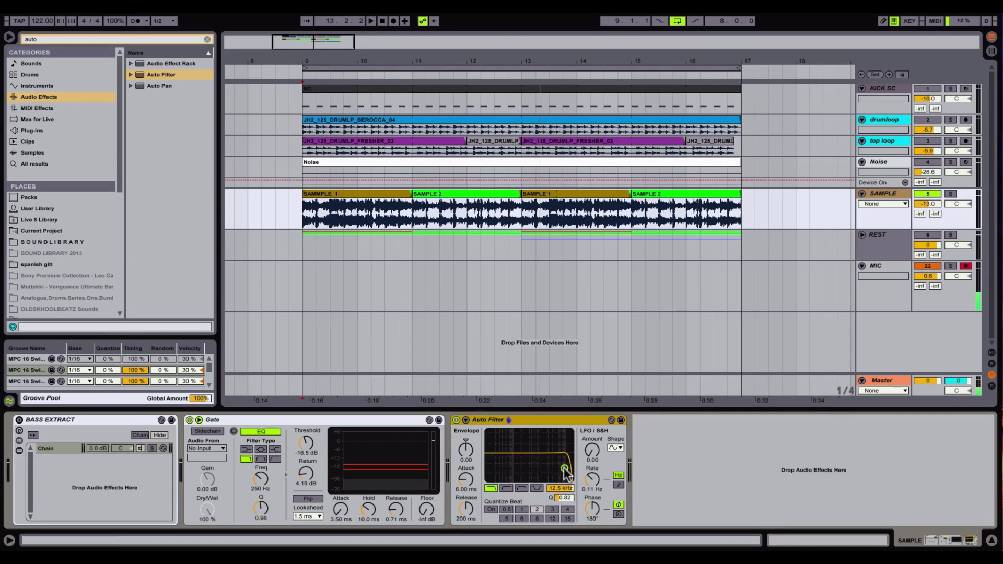
pyautogui.moveTo(564, 469); pyautogui.dragTo(564, 469)
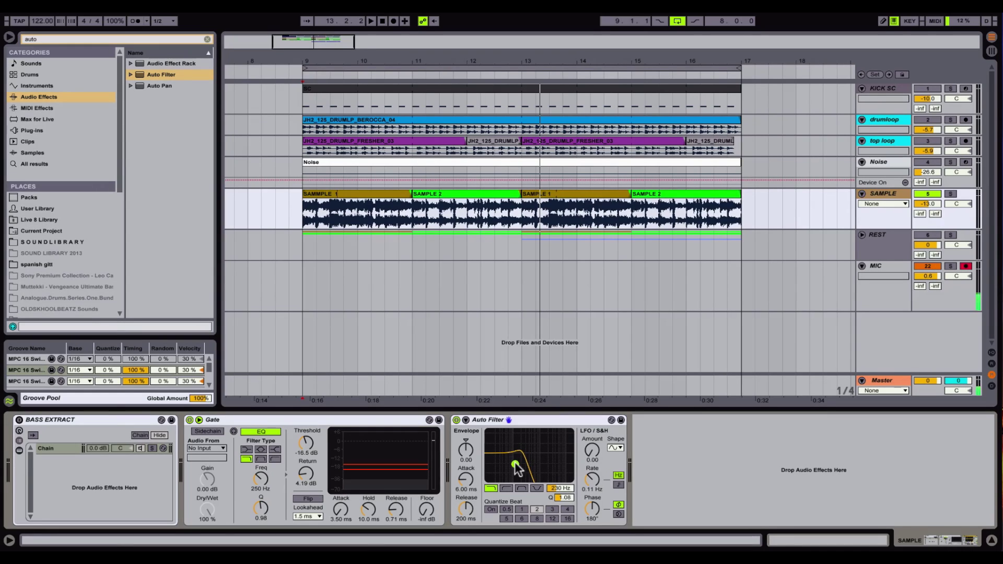
pyautogui.press('space')
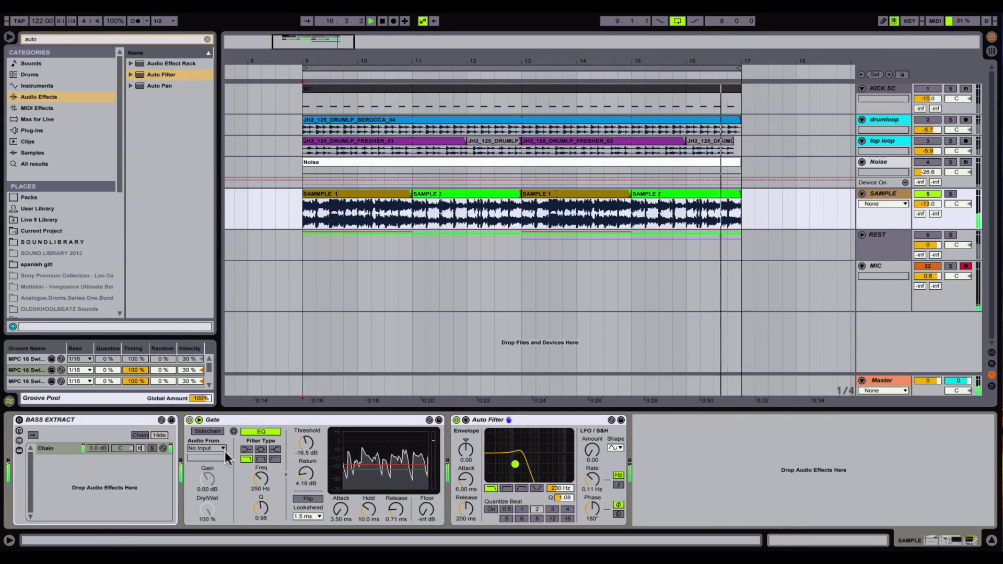
# A/B the Gate and Auto Filter, then shorten Gate release and lengthen attack to 7.16 ms
pyautogui.click(189, 420)
pyautogui.click(456, 420)
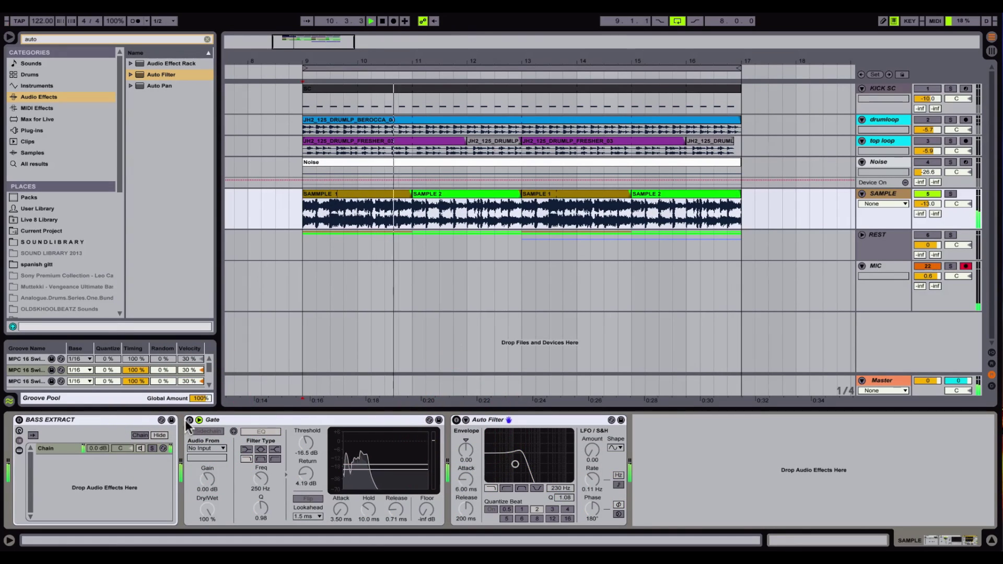
pyautogui.click(189, 420)
pyautogui.click(456, 421)
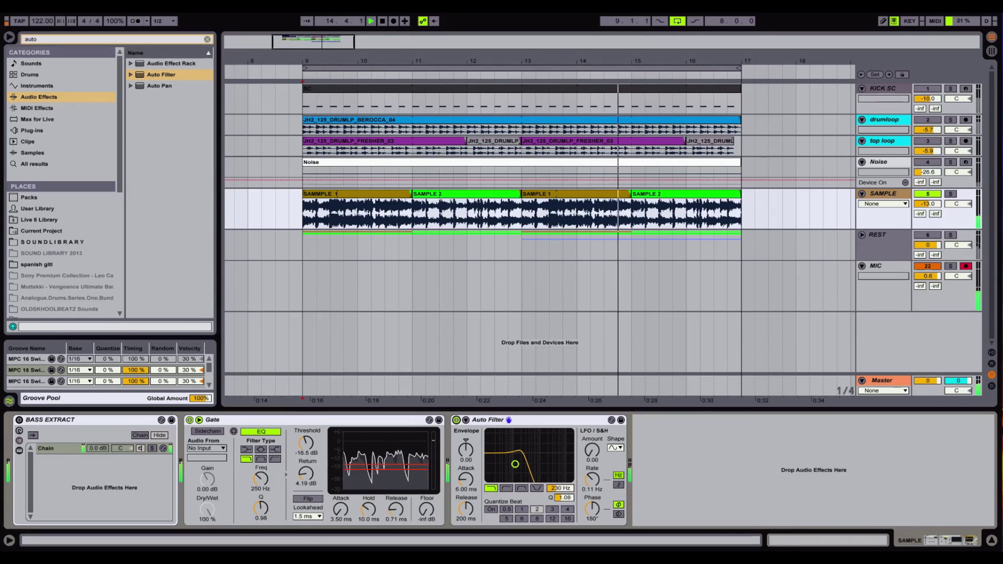
pyautogui.moveTo(396, 509); pyautogui.dragTo(397, 526)
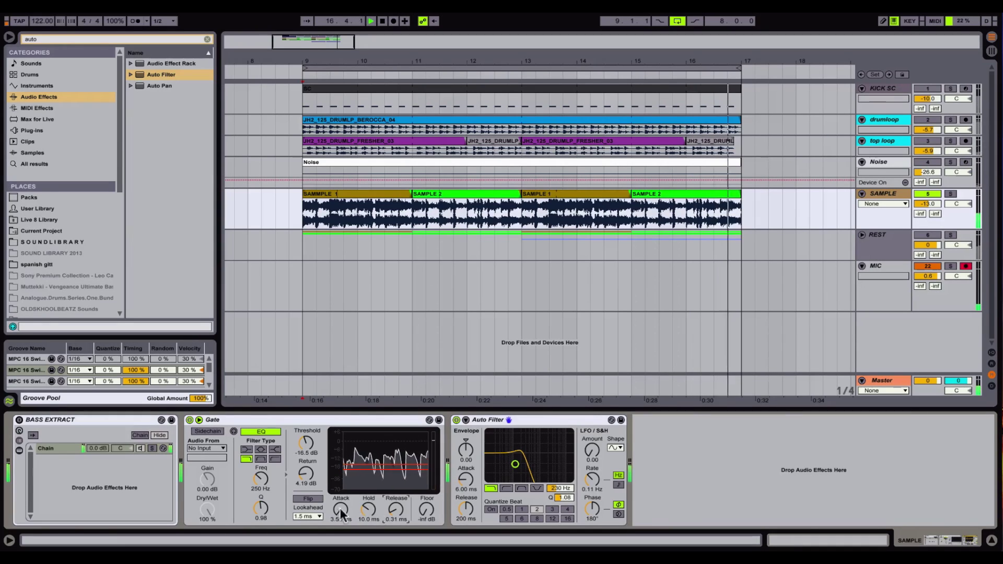
pyautogui.moveTo(340, 511); pyautogui.dragTo(370, 520)
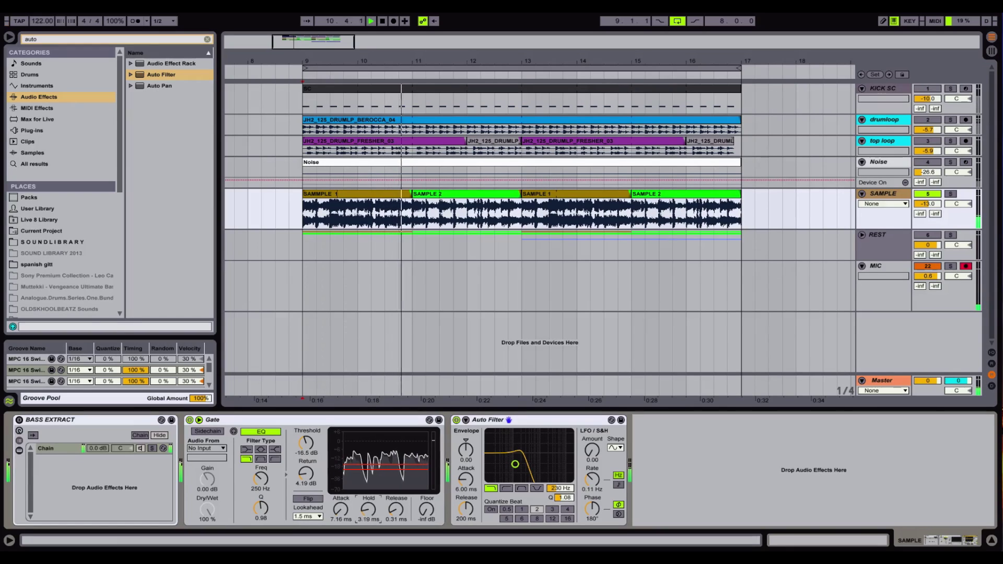
# Enable the Auto Filter sidechain from SAMPLE and lower its cutoff to 218 Hz
pyautogui.click(465, 421)
pyautogui.click(472, 431)
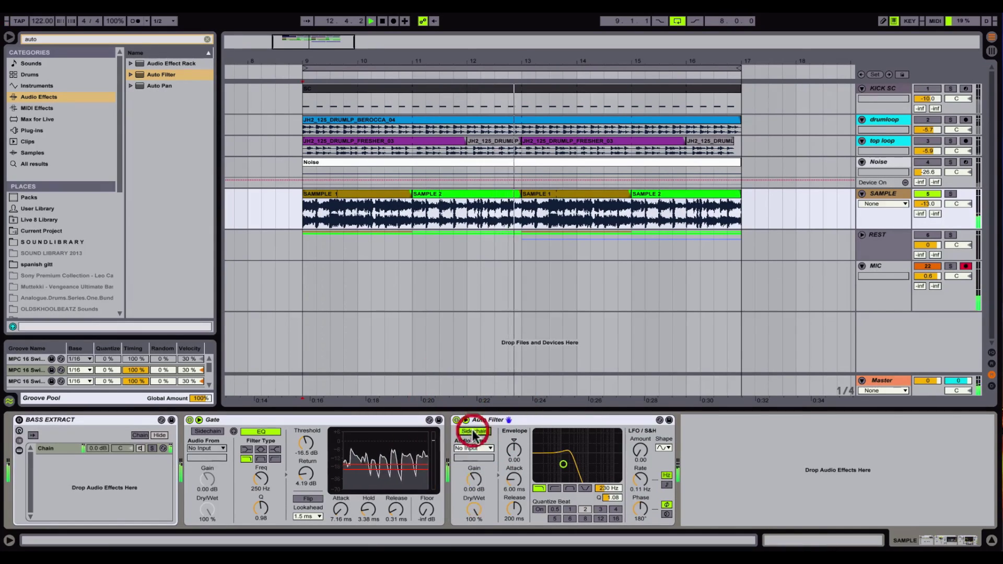
pyautogui.click(474, 449)
pyautogui.click(468, 268)
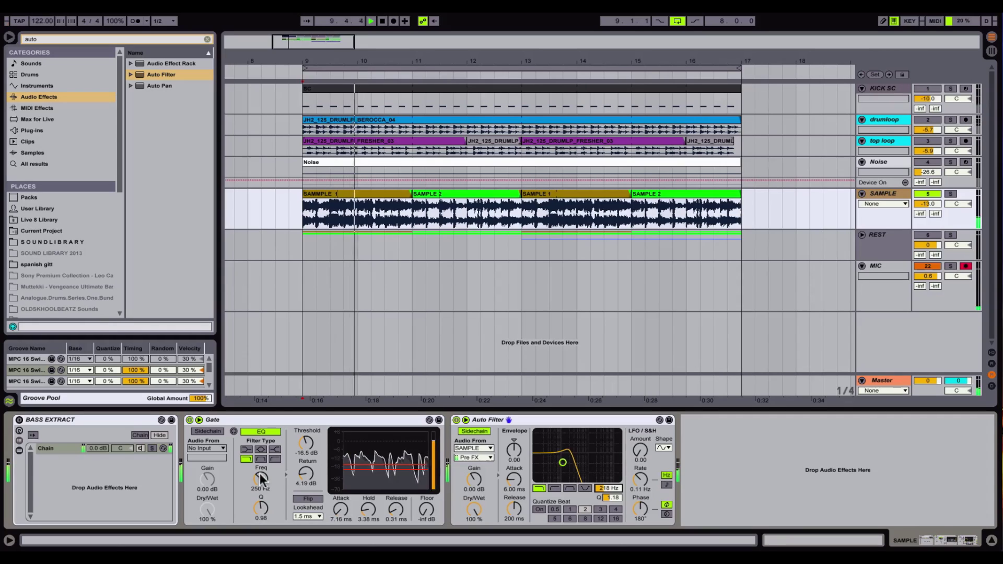
pyautogui.moveTo(261, 478)
pyautogui.mouseDown()
pyautogui.moveTo(261, 508)
pyautogui.moveTo(262, 493)
pyautogui.mouseUp()
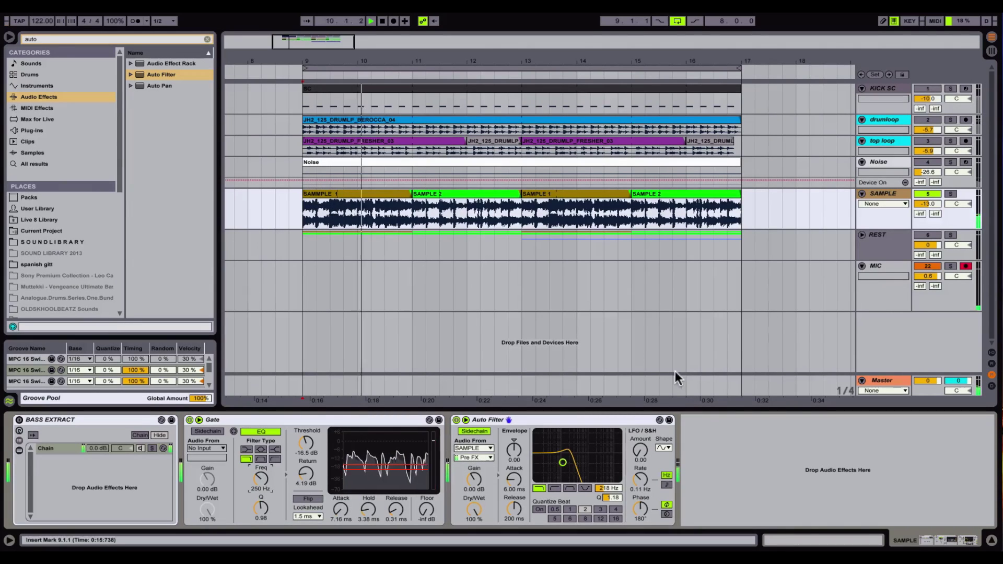
# Search 'satu' and add a Saturator after the Auto Filter
pyautogui.press('space')
pyautogui.click(43, 36)
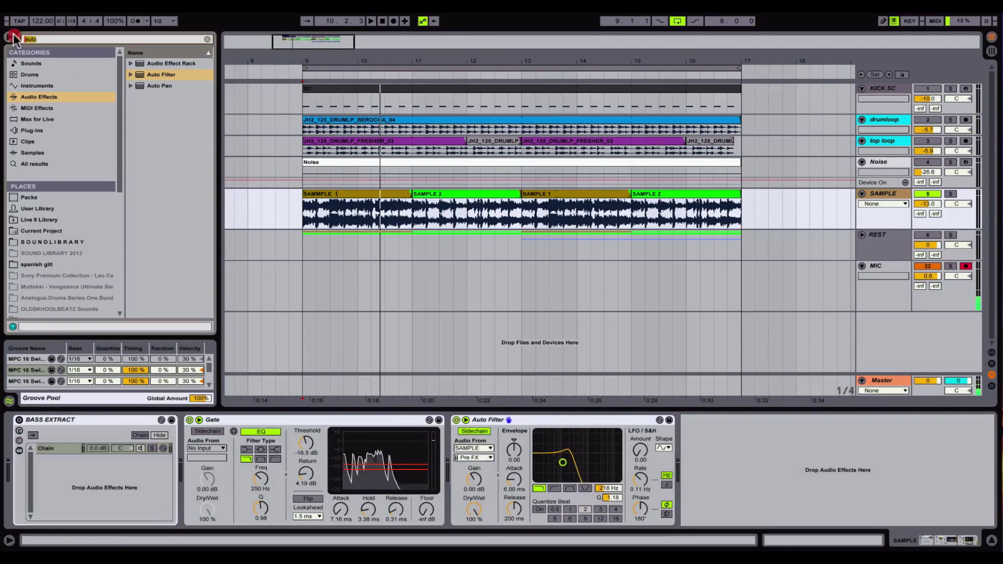
pyautogui.press('BackSpace')
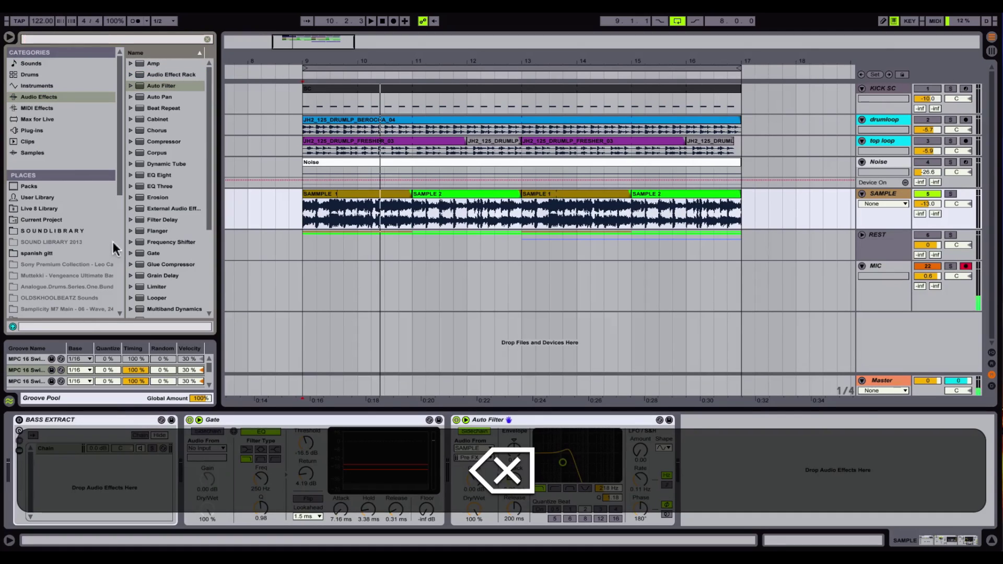
pyautogui.write('s')
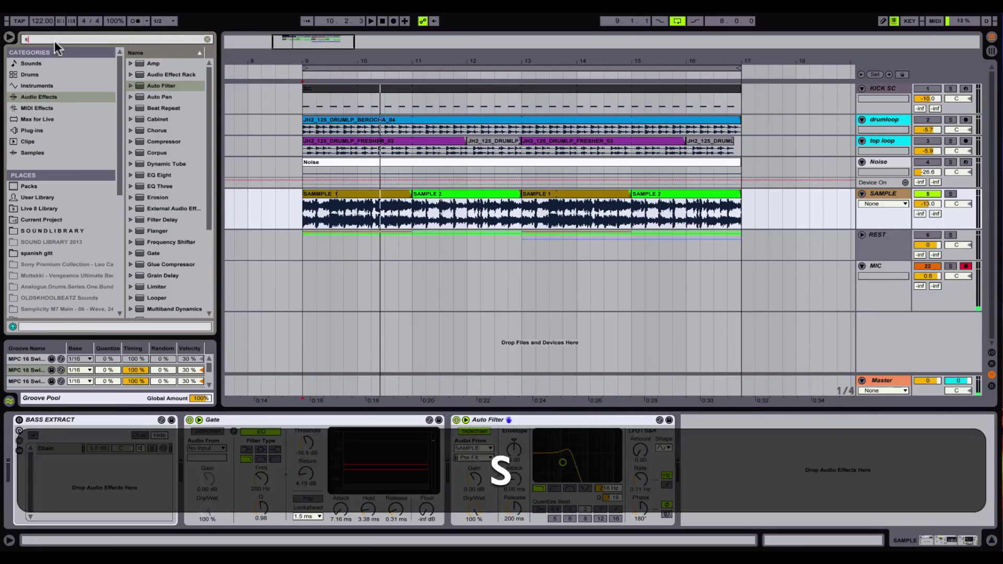
pyautogui.write('aturat')
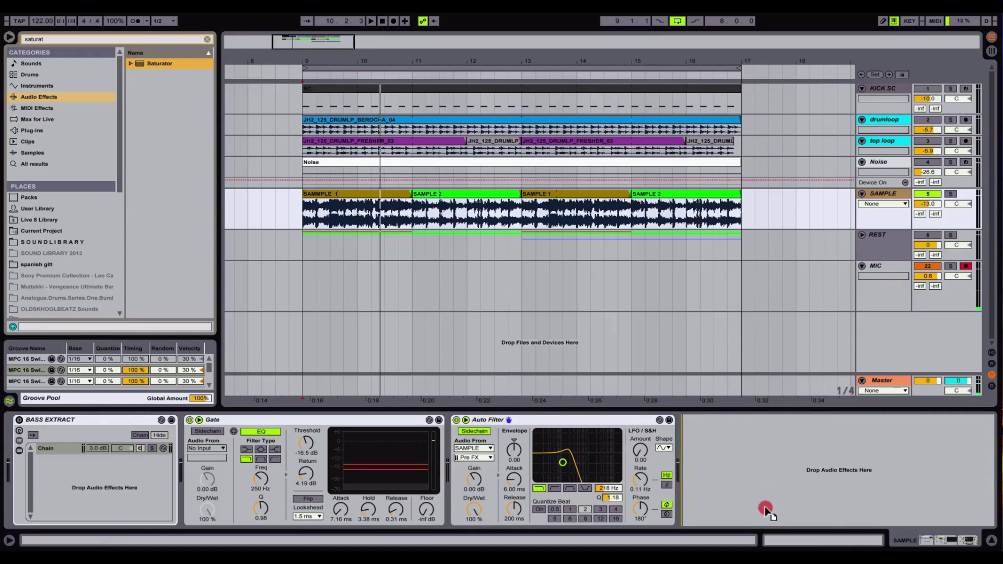
pyautogui.moveTo(711, 449); pyautogui.dragTo(704, 457)
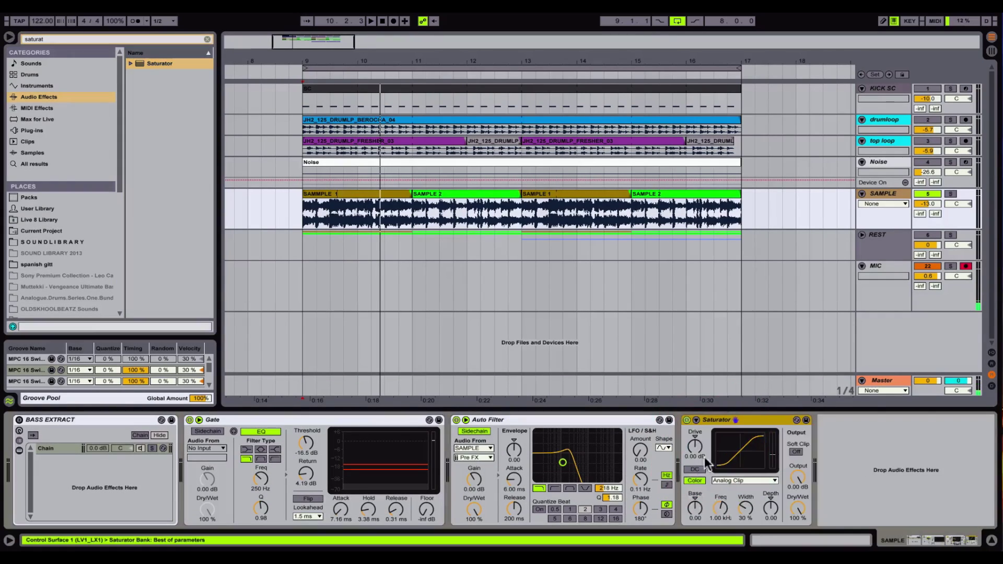
# Play and A/B the Saturator, toggling the drumloop and top loop tracks
pyautogui.press('space')
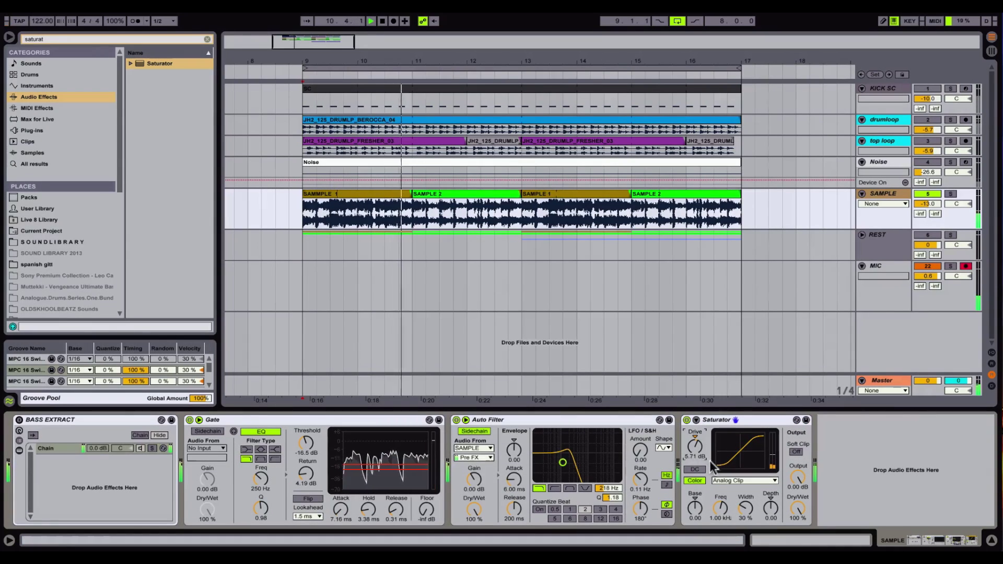
pyautogui.click(687, 420)
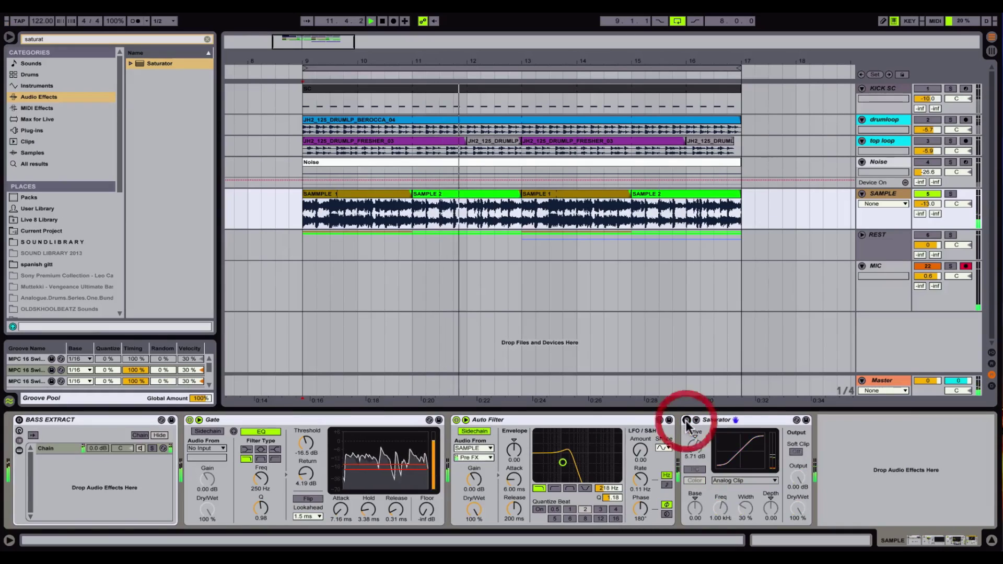
pyautogui.click(687, 420)
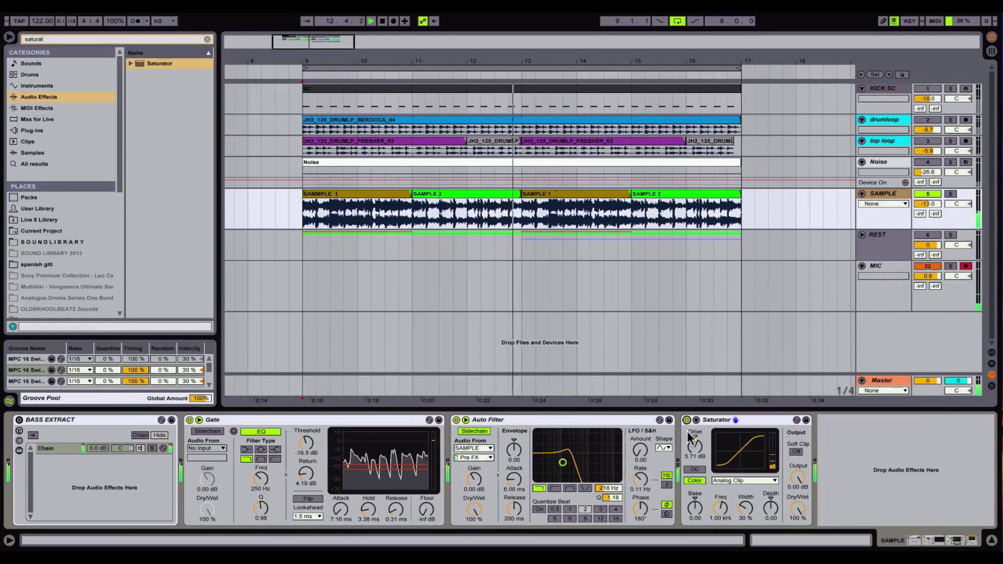
pyautogui.click(927, 120)
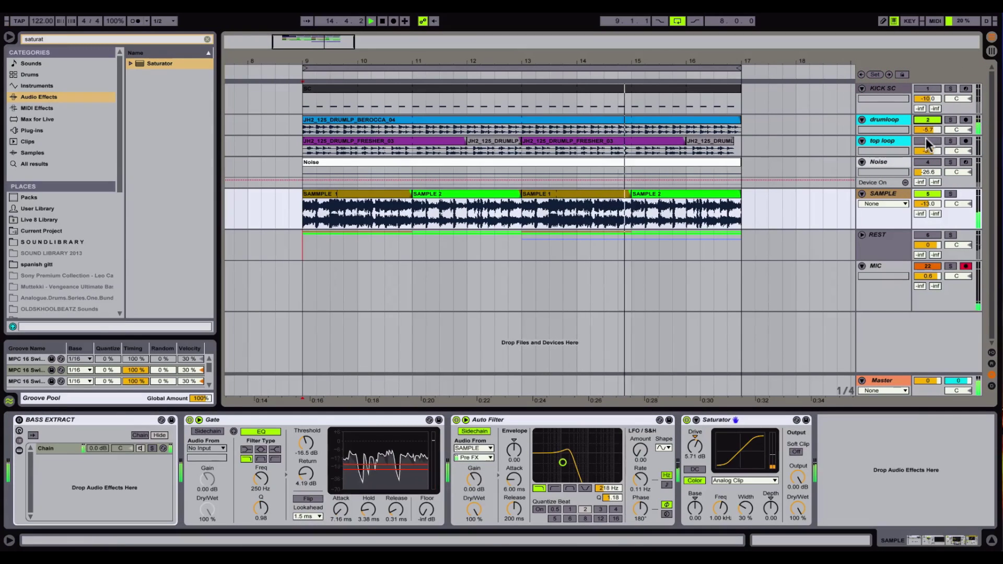
pyautogui.click(925, 139)
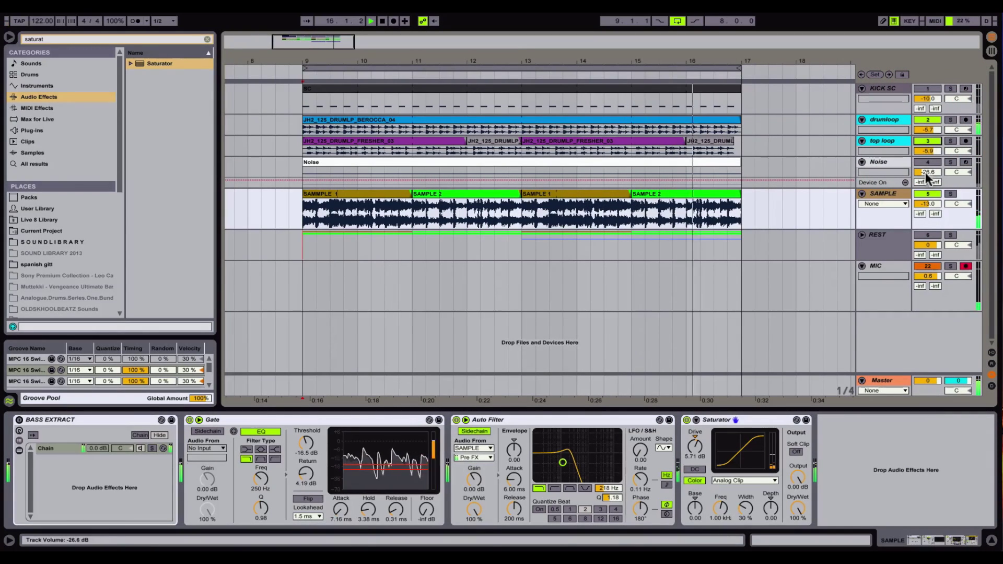
pyautogui.click(923, 139)
pyautogui.press('space')
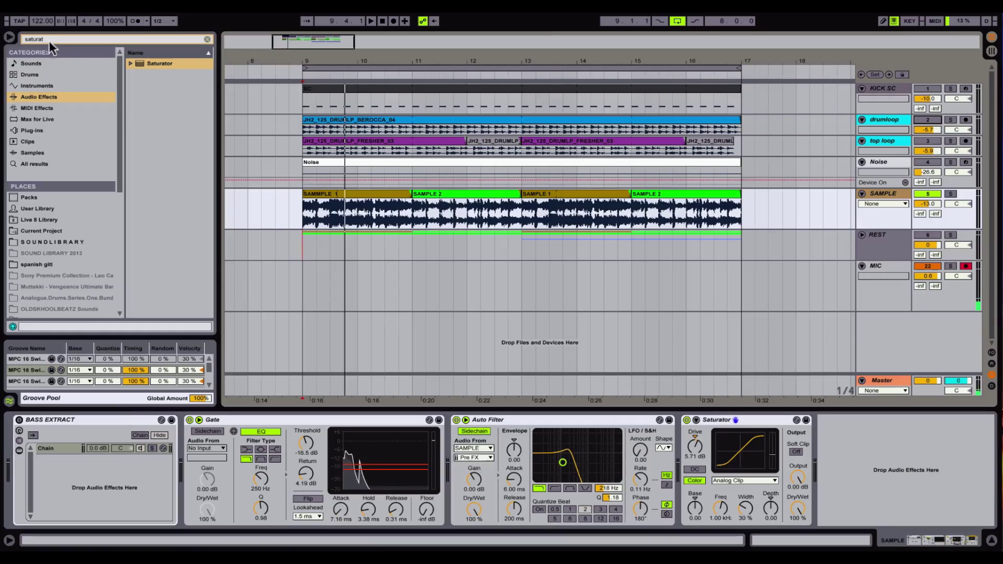
# Search Plug-ins for 'mexx' and drop MaxxBass (m) after the Saturator
pyautogui.click(49, 39)
pyautogui.press('BackSpace')
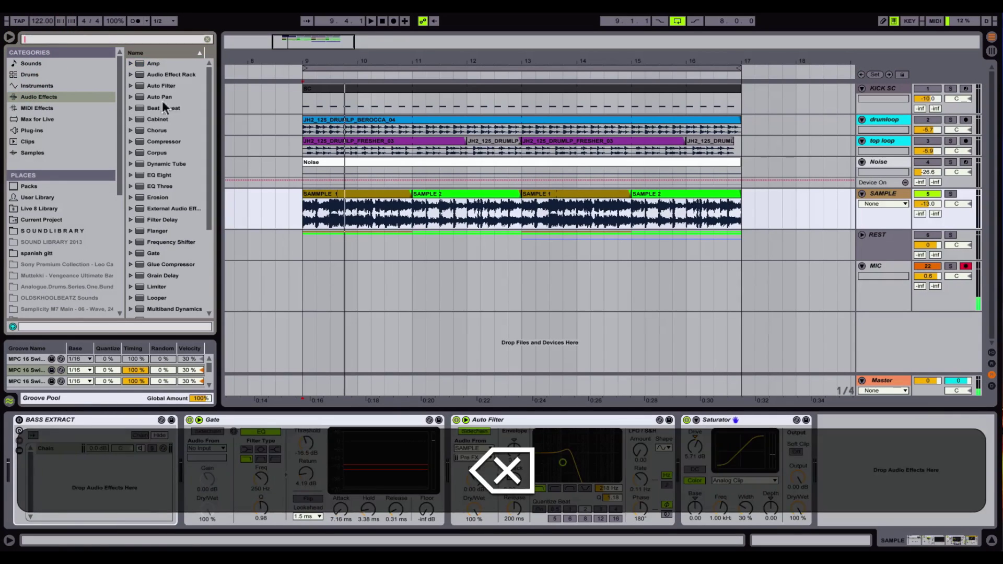
pyautogui.scroll(-4, 163, 221)
pyautogui.scroll(-3, 62, 89)
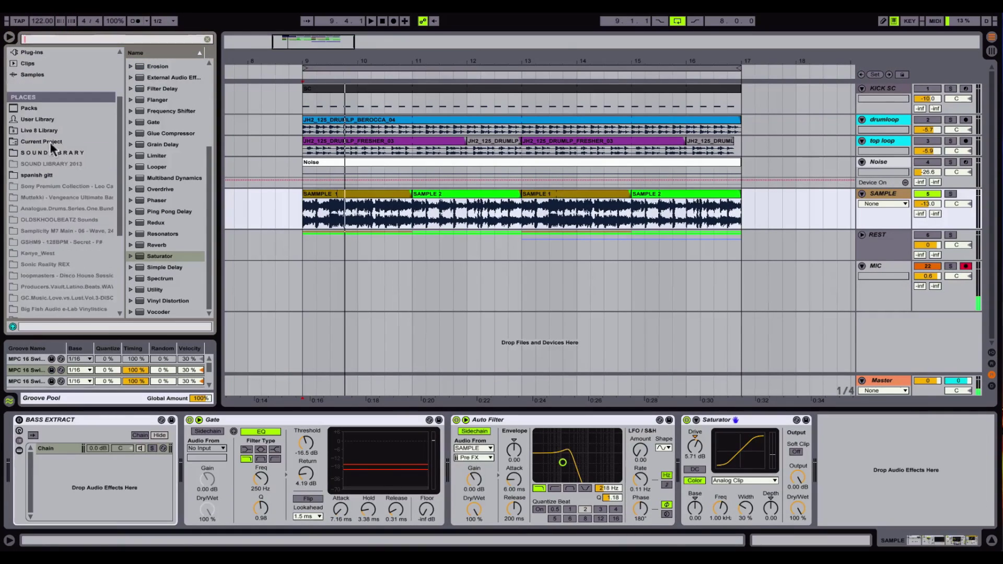
pyautogui.scroll(3, 49, 142)
pyautogui.click(32, 131)
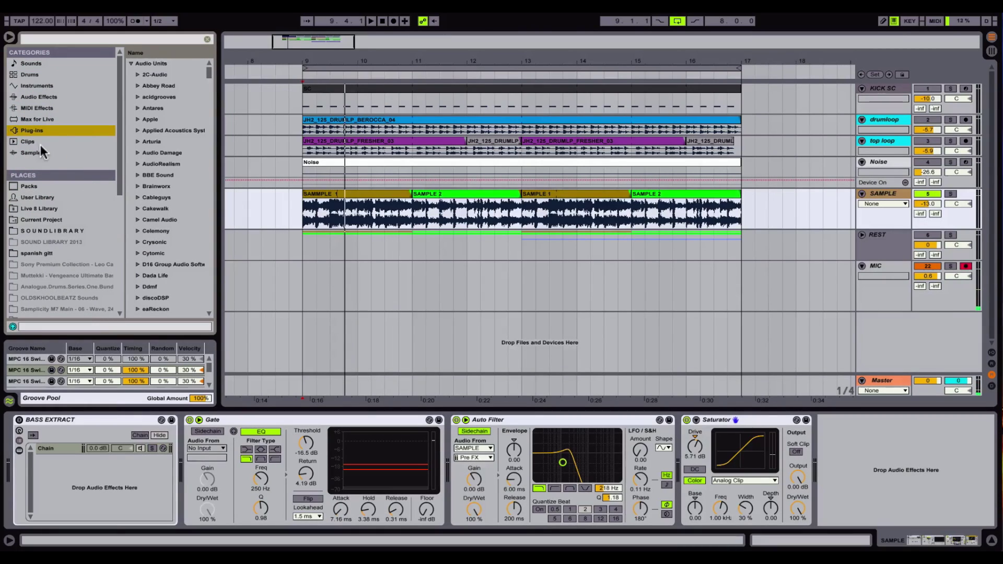
pyautogui.scroll(-10, 178, 225)
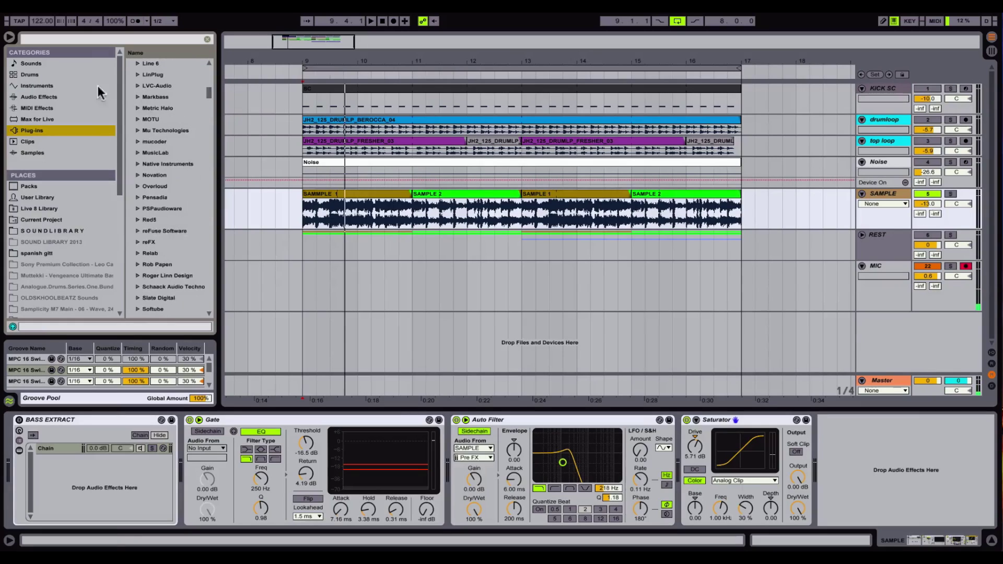
pyautogui.click(33, 39)
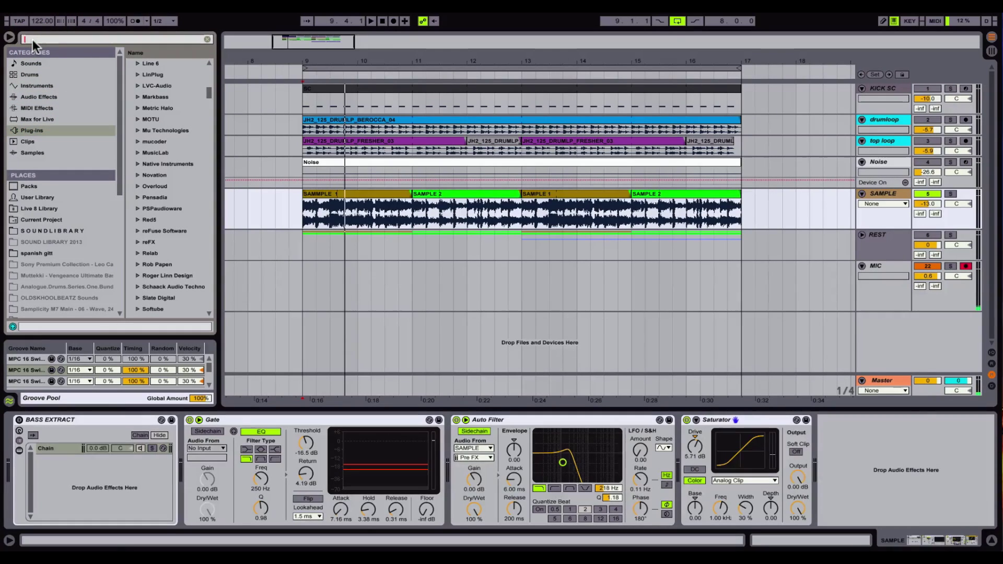
pyautogui.write('me')
pyautogui.write('xx')
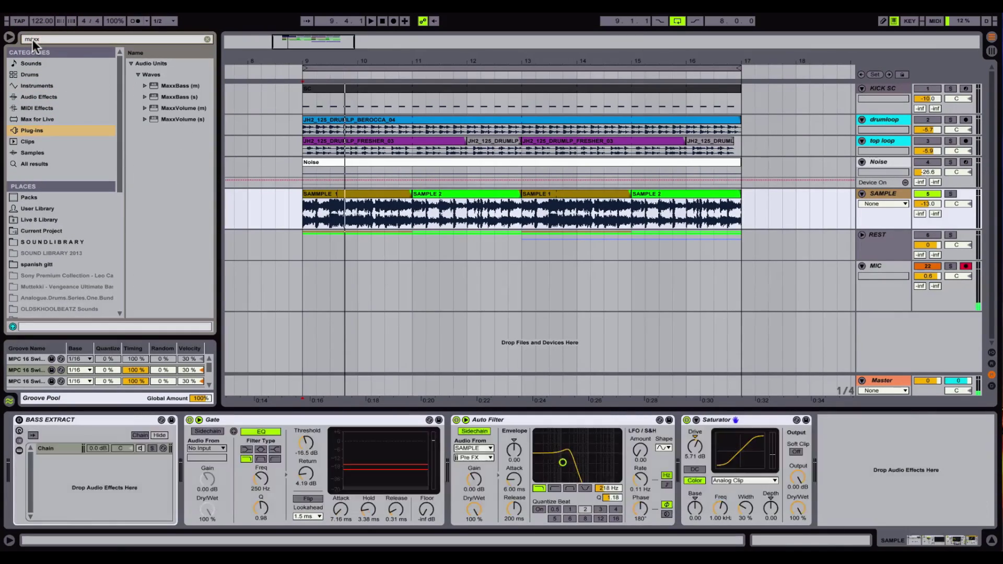
pyautogui.moveTo(183, 86); pyautogui.dragTo(957, 493)
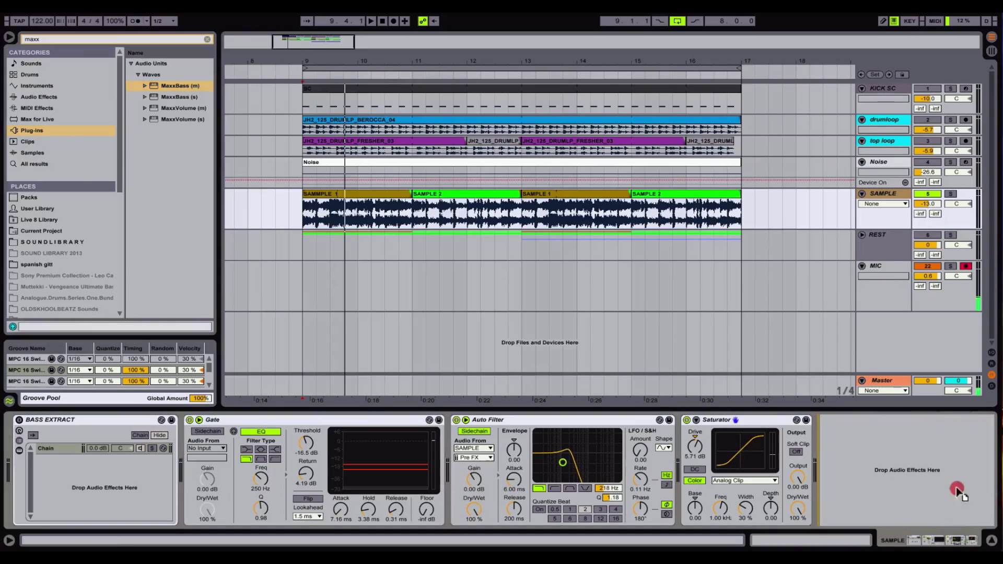
pyautogui.moveTo(872, 444); pyautogui.dragTo(866, 442)
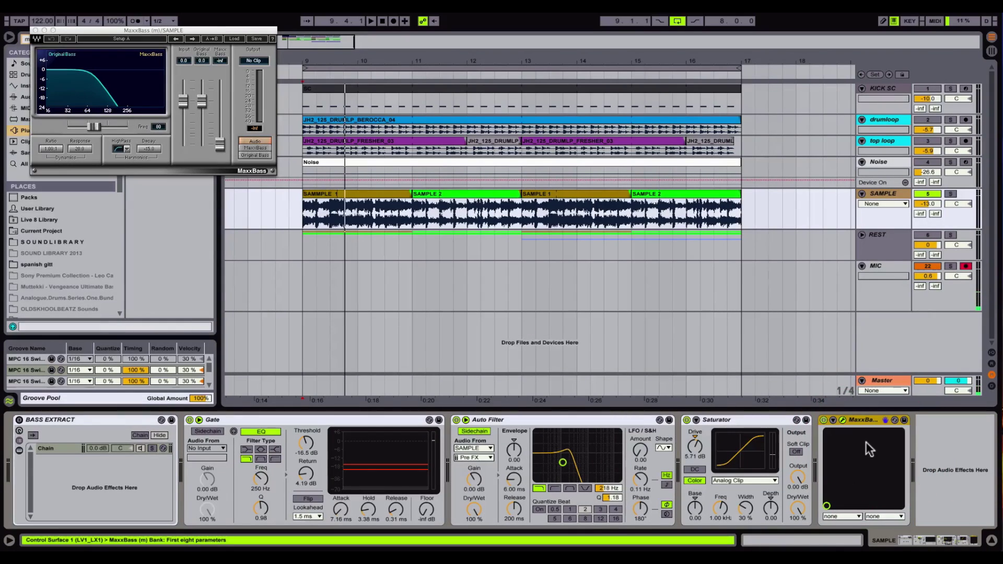
# Raise the MaxxBass level during playback to blend in its harmonics
pyautogui.click(824, 421)
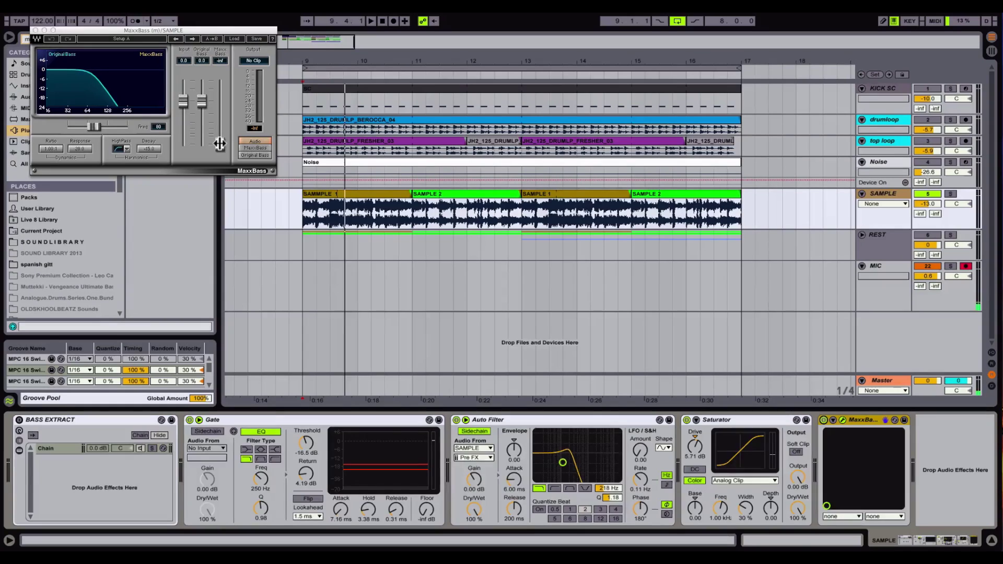
pyautogui.press('space')
pyautogui.moveTo(220, 144); pyautogui.dragTo(220, 110)
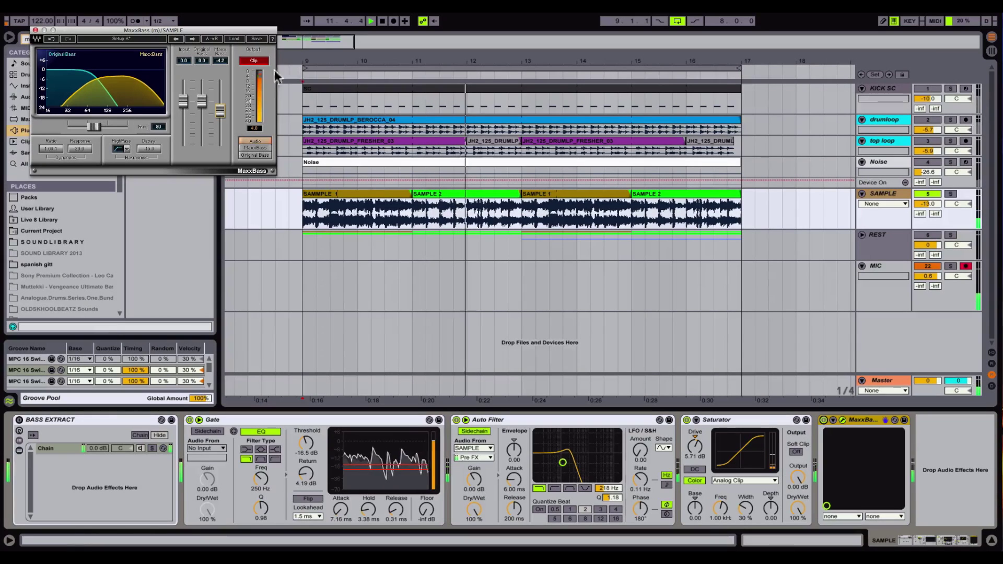
pyautogui.press('space')
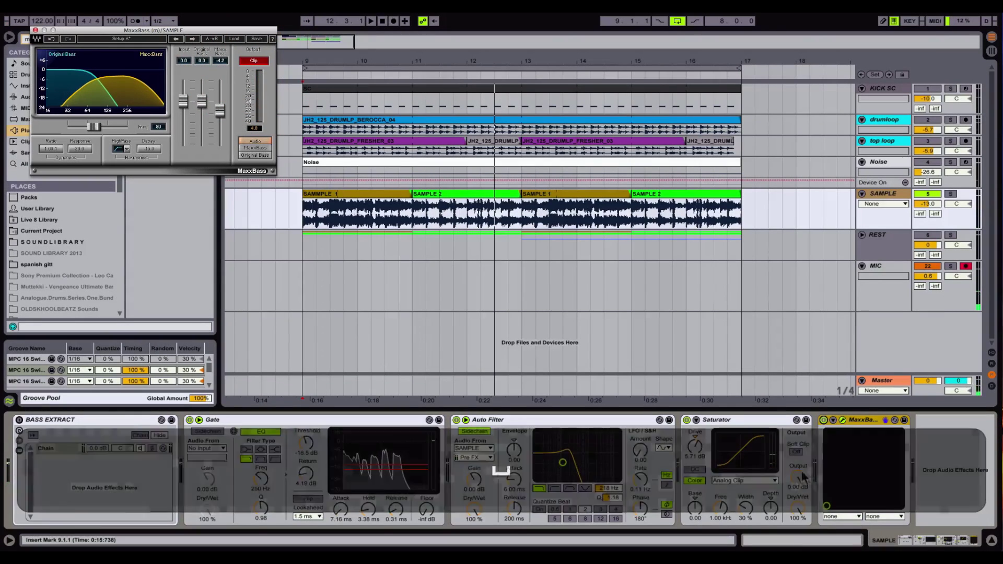
# Lower the Saturator output to -5.14 dB, A/B MaxxBass, reset its clip and close its window
pyautogui.moveTo(801, 473); pyautogui.dragTo(801, 484)
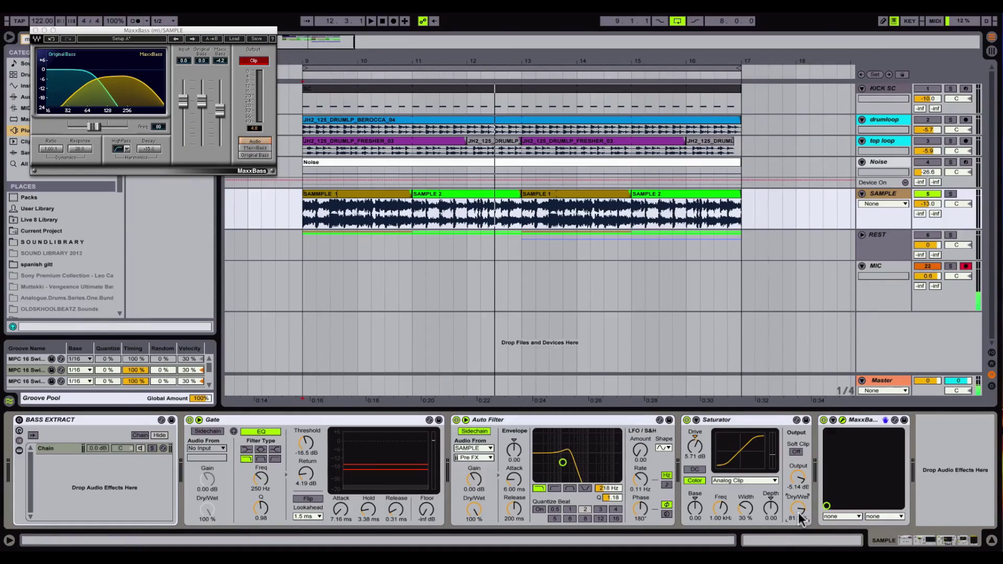
pyautogui.press('space')
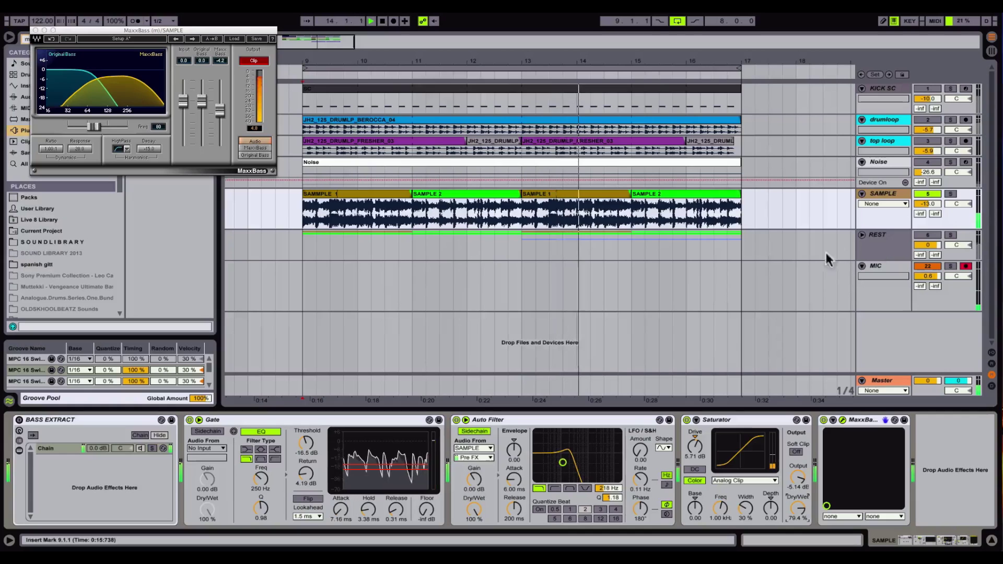
pyautogui.click(824, 420)
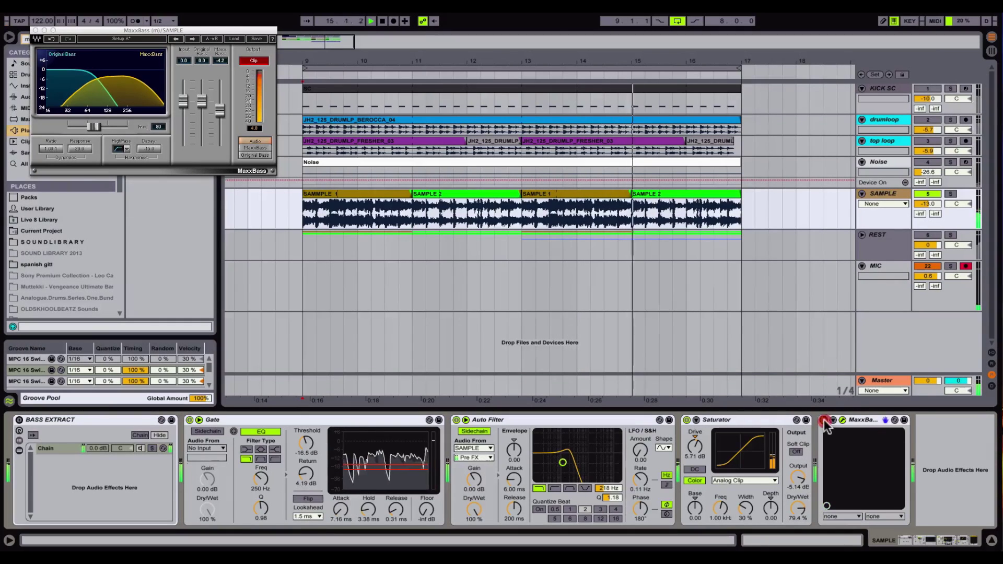
pyautogui.click(824, 420)
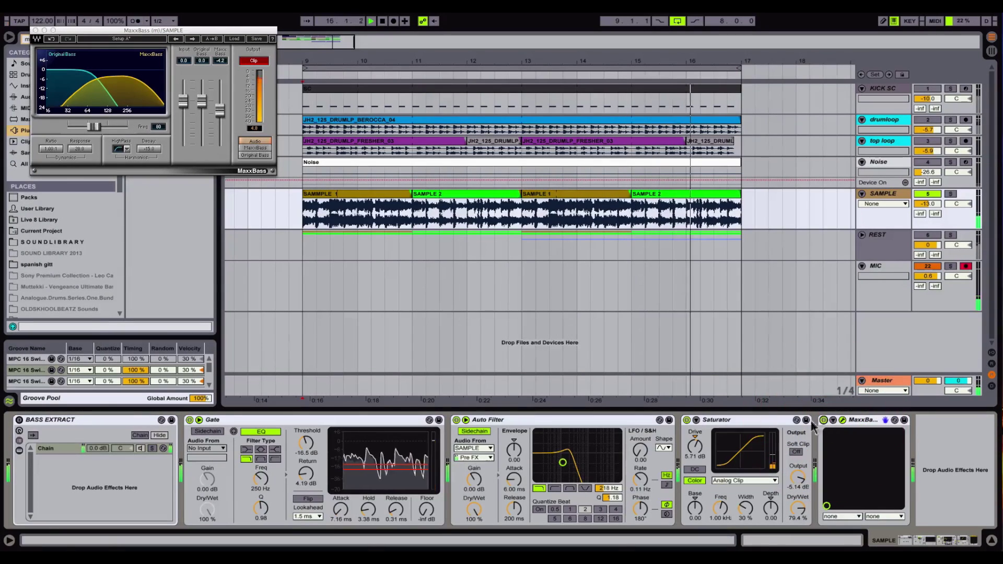
pyautogui.click(259, 62)
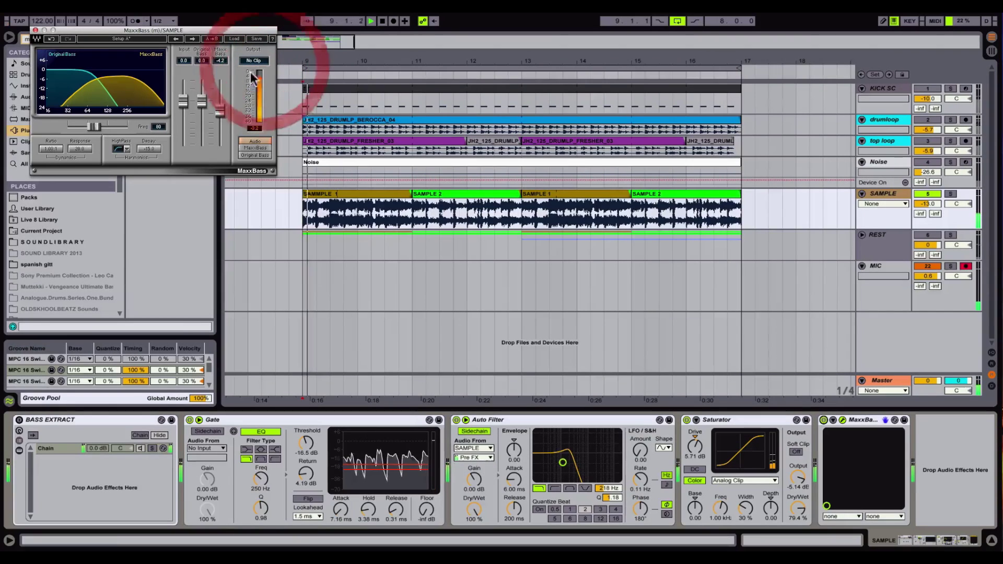
pyautogui.click(34, 30)
pyautogui.press('space')
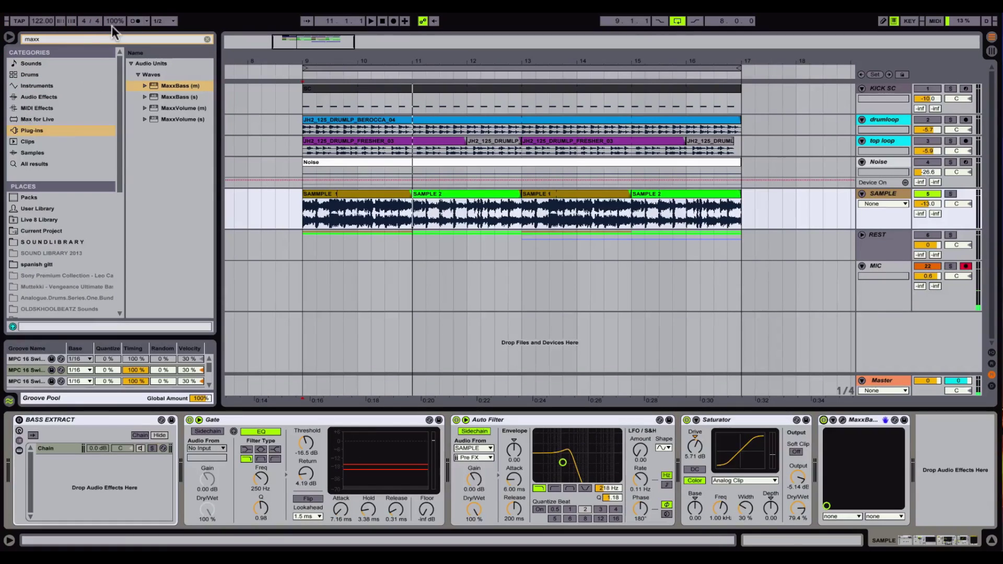
# Search '76' and add CLA-76 (m) after MaxxBass
pyautogui.click(63, 39)
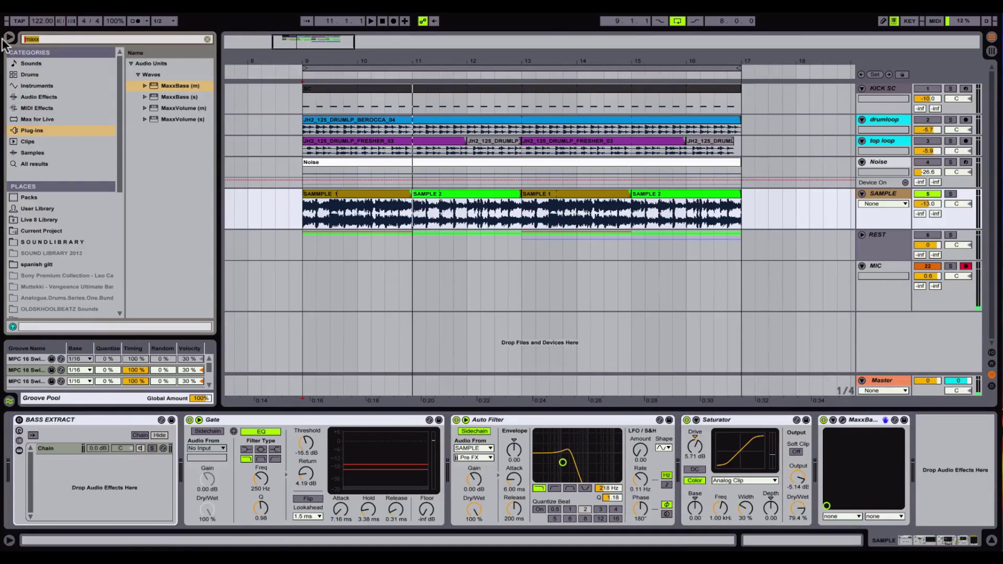
pyautogui.write('7')
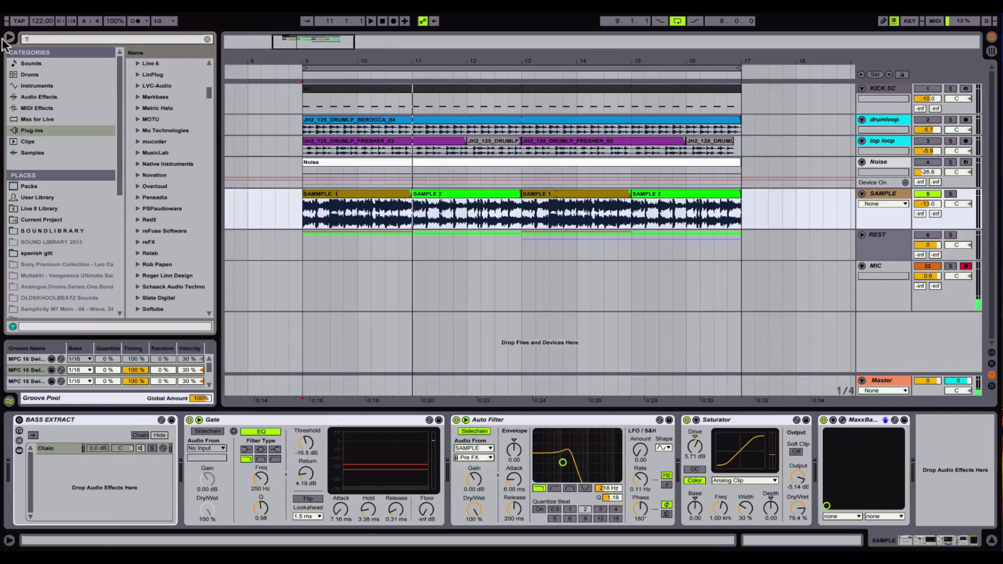
pyautogui.write('6')
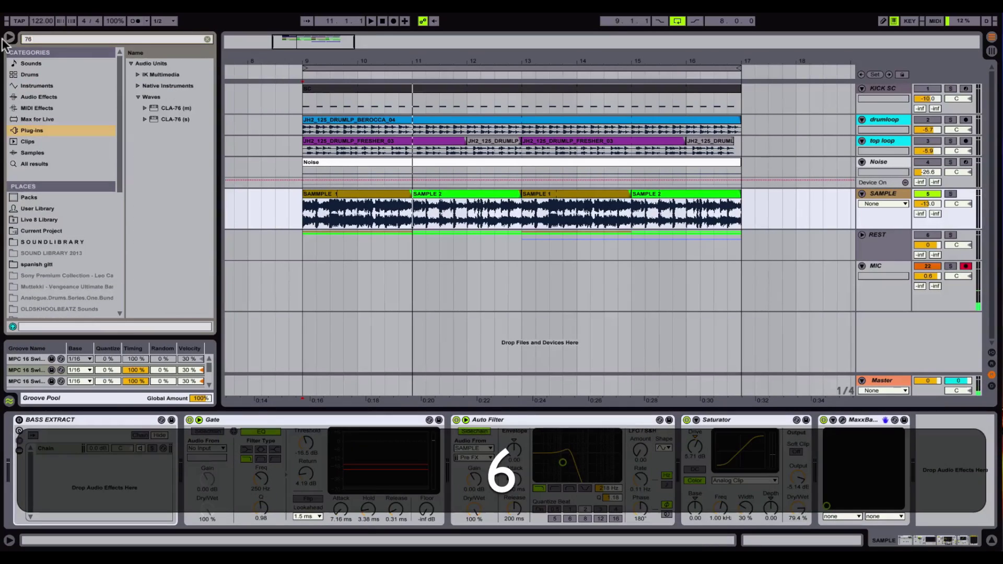
pyautogui.moveTo(169, 107); pyautogui.dragTo(917, 526)
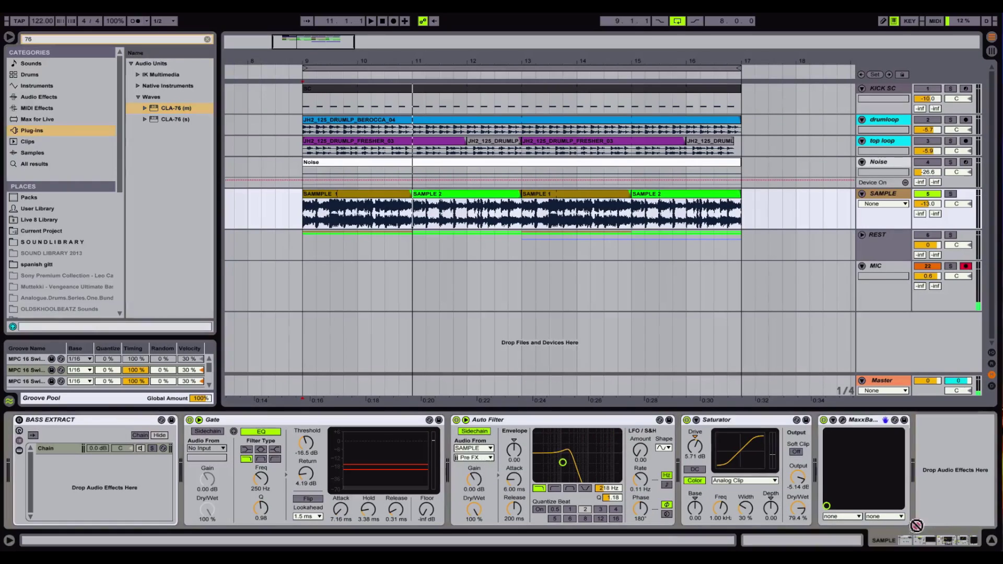
pyautogui.moveTo(942, 453); pyautogui.dragTo(941, 453)
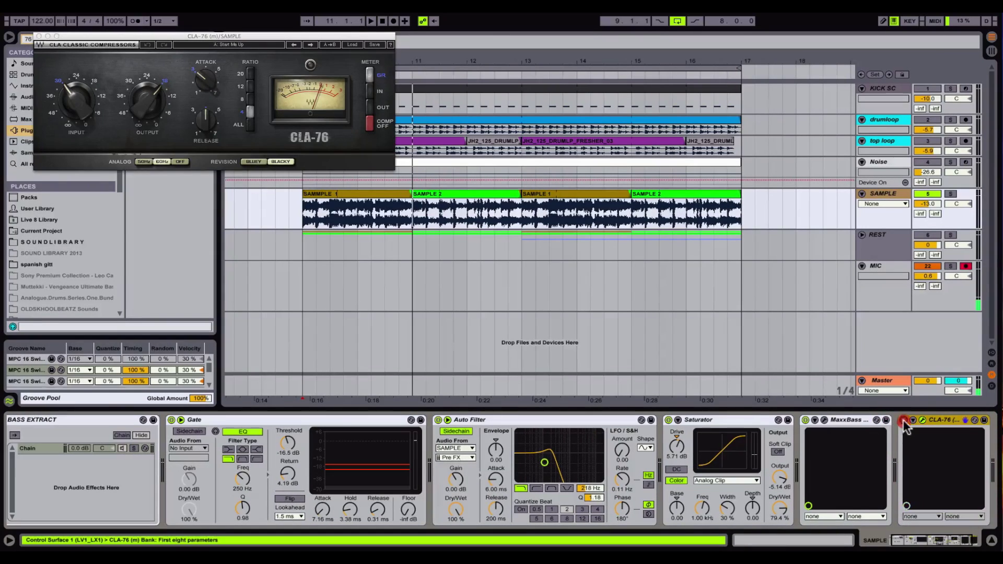
pyautogui.click(902, 419)
# Load the Blacky > Bass factory preset in the CLA-76 window
pyautogui.click(351, 45)
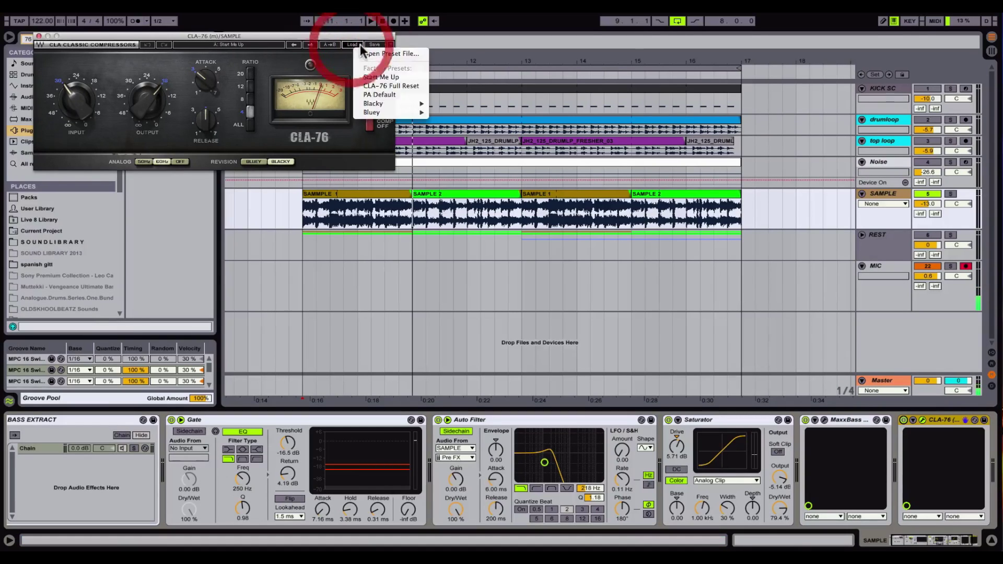
pyautogui.moveTo(339, 36); pyautogui.dragTo(437, 150)
pyautogui.click(451, 158)
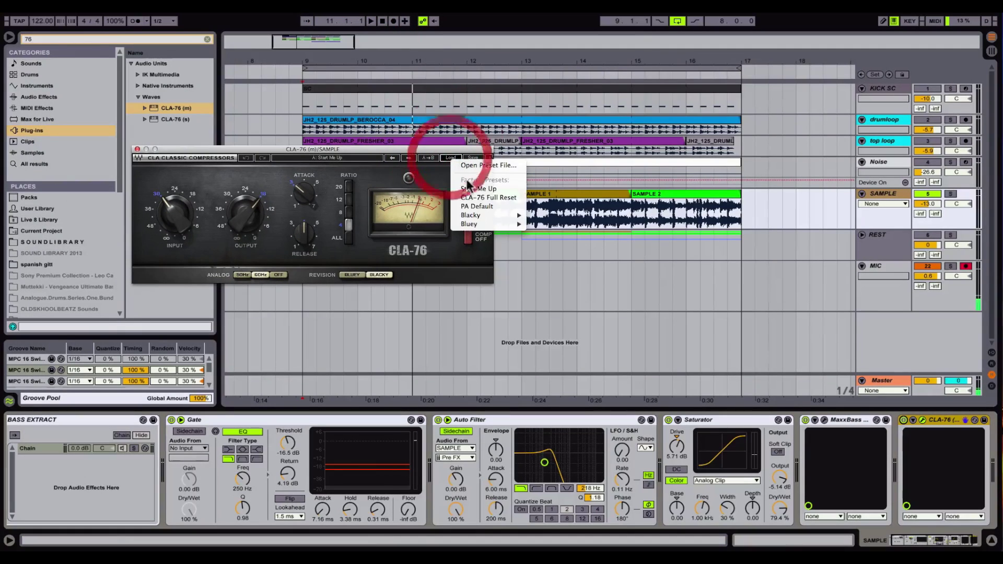
pyautogui.moveTo(481, 216)
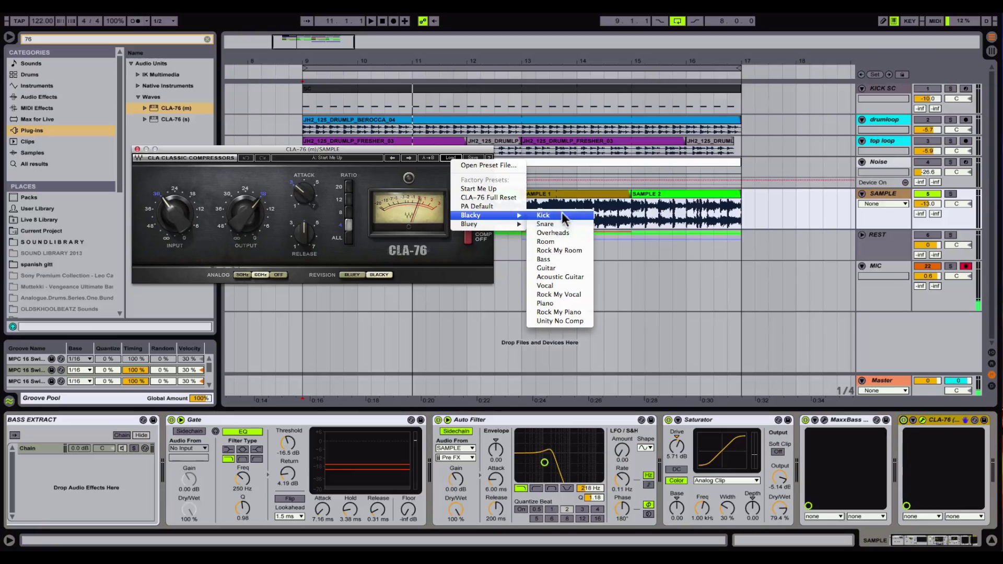
pyautogui.click(546, 259)
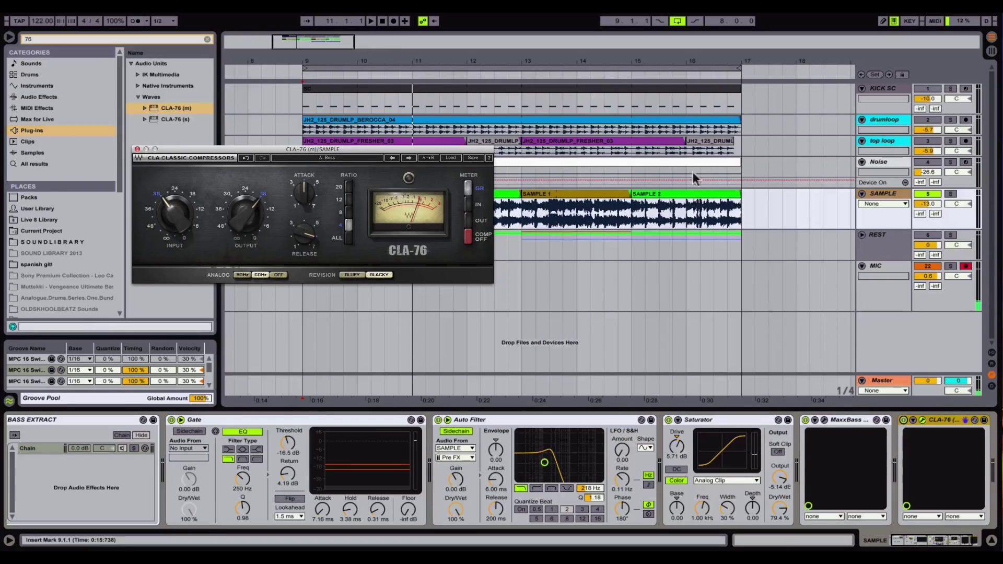
# Play the arrangement and lower the CLA-76 input to -34.4
pyautogui.click(663, 159)
pyautogui.press('space')
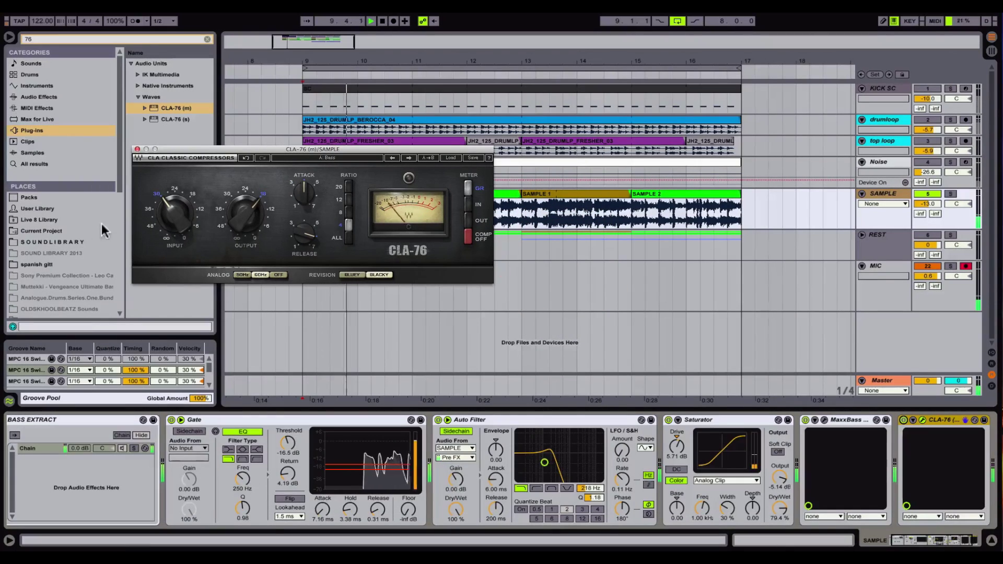
pyautogui.moveTo(167, 217); pyautogui.dragTo(166, 222)
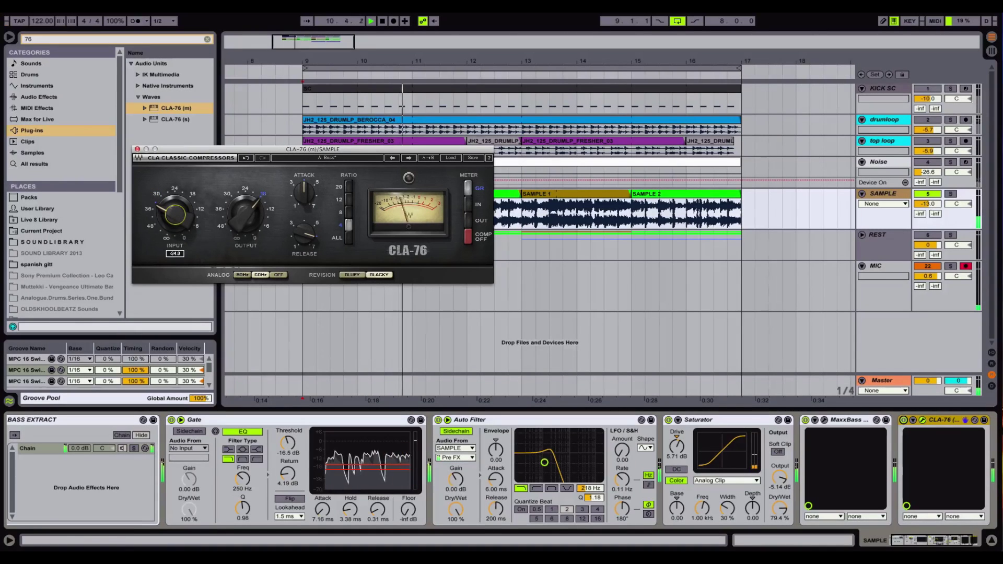
pyautogui.click(904, 419)
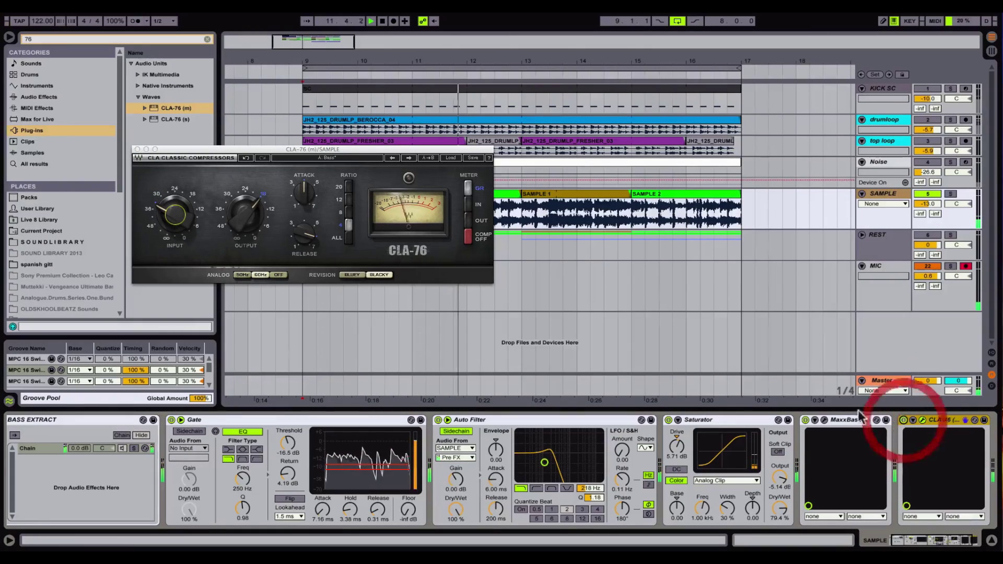
pyautogui.click(189, 219)
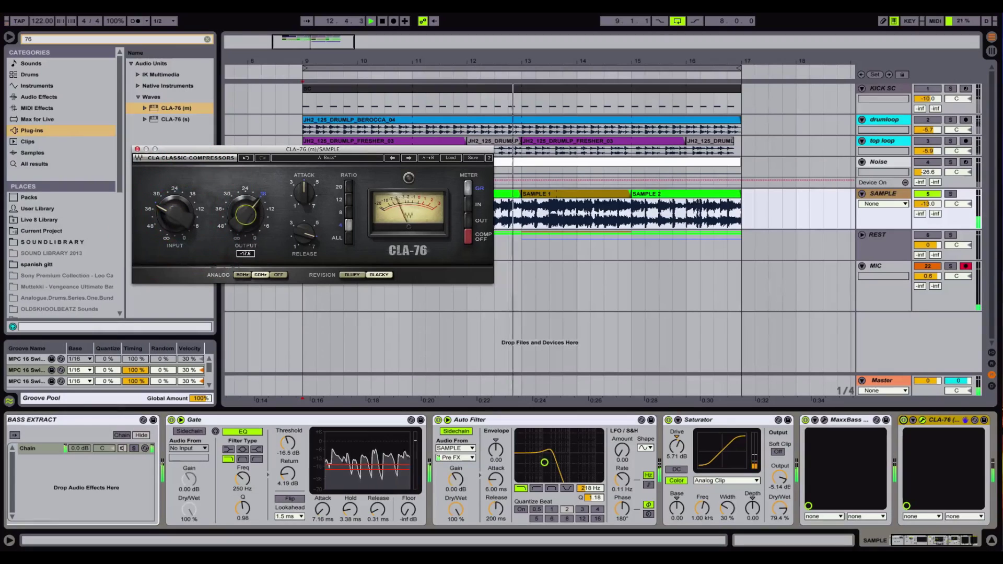
pyautogui.moveTo(182, 217); pyautogui.dragTo(183, 227)
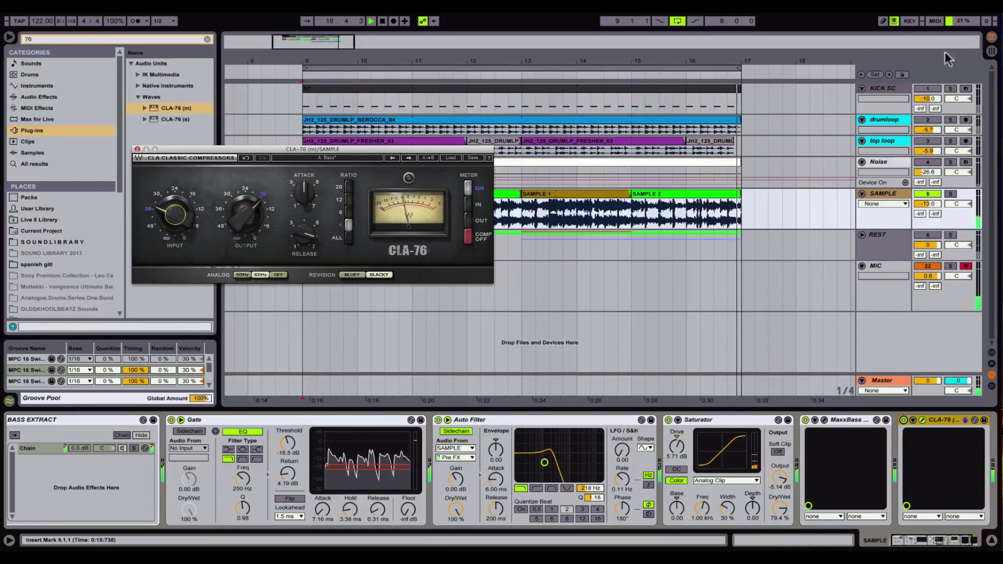
# Reactivate drumloop, top loop and Noise, and set the SAMPLE volume to -7.0 dB
pyautogui.click(928, 120)
pyautogui.press('space')
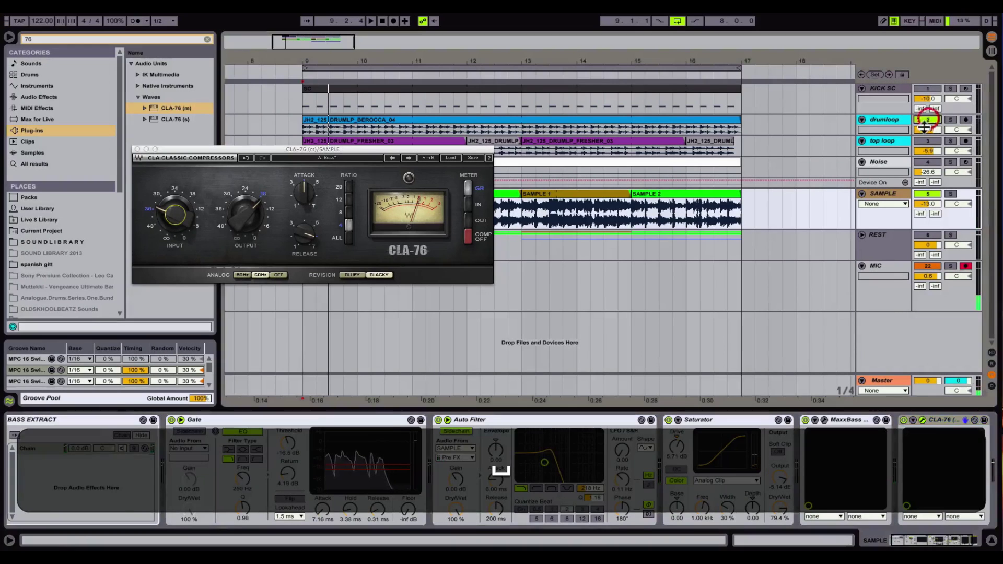
pyautogui.click(924, 142)
pyautogui.click(923, 161)
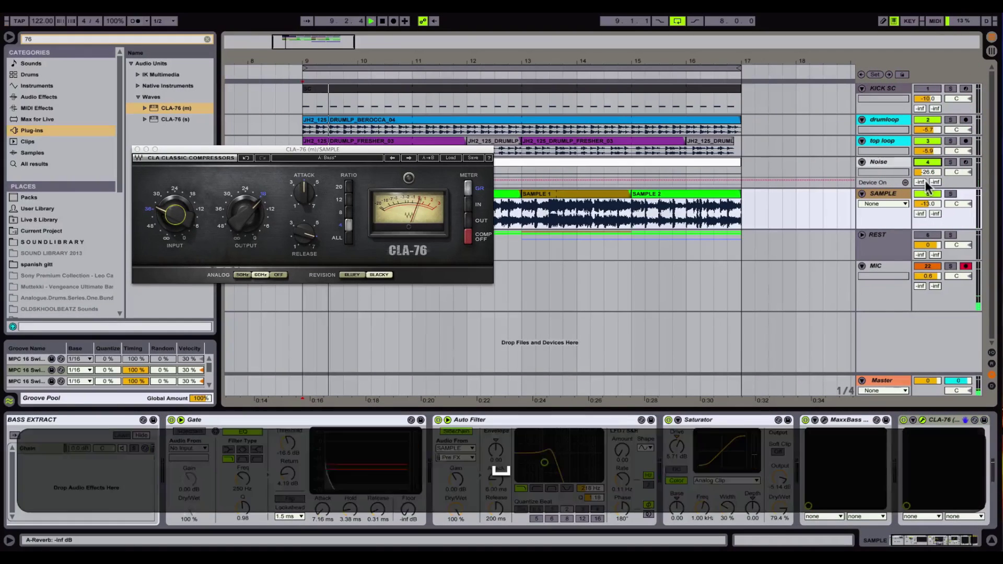
pyautogui.press('space')
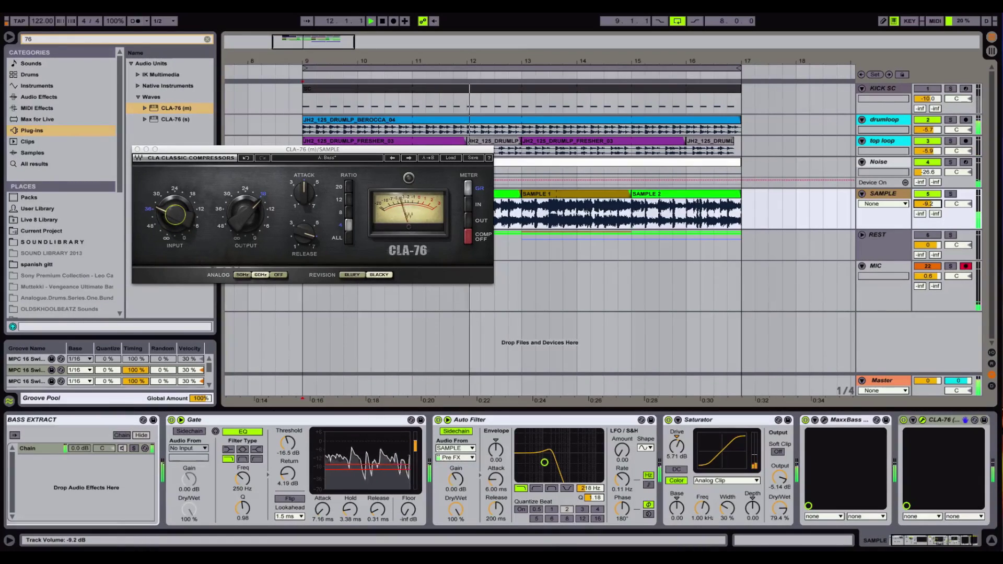
pyautogui.moveTo(928, 204)
pyautogui.mouseDown()
pyautogui.moveTo(928, 195)
pyautogui.moveTo(928, 214)
pyautogui.mouseUp()
pyautogui.press('space')
# Close the CLA-76 window and add EQ Eight at the end of the SAMPLE chain
pyautogui.click(935, 546)
pyautogui.click(959, 541)
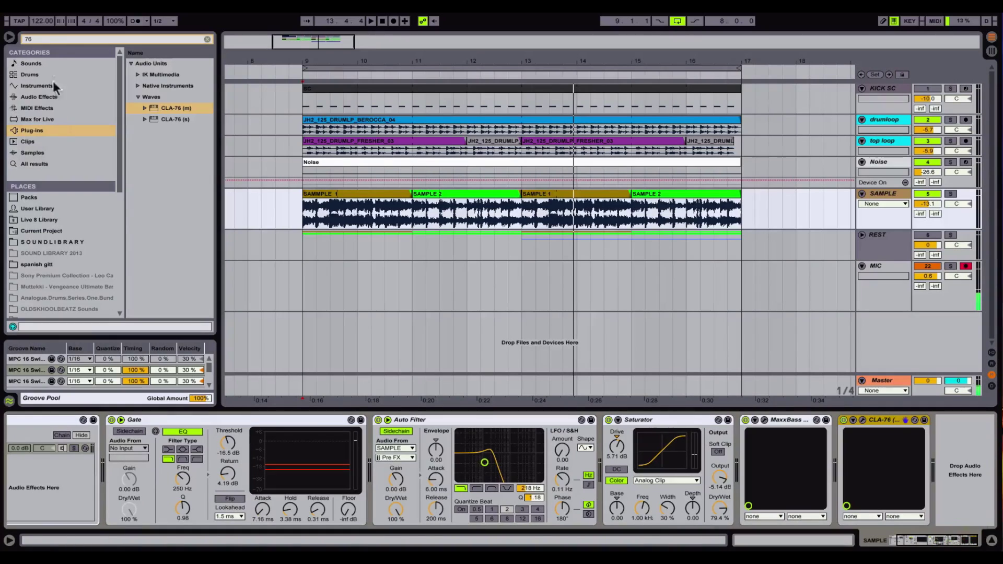
pyautogui.hotkey('ctrl', 'f')
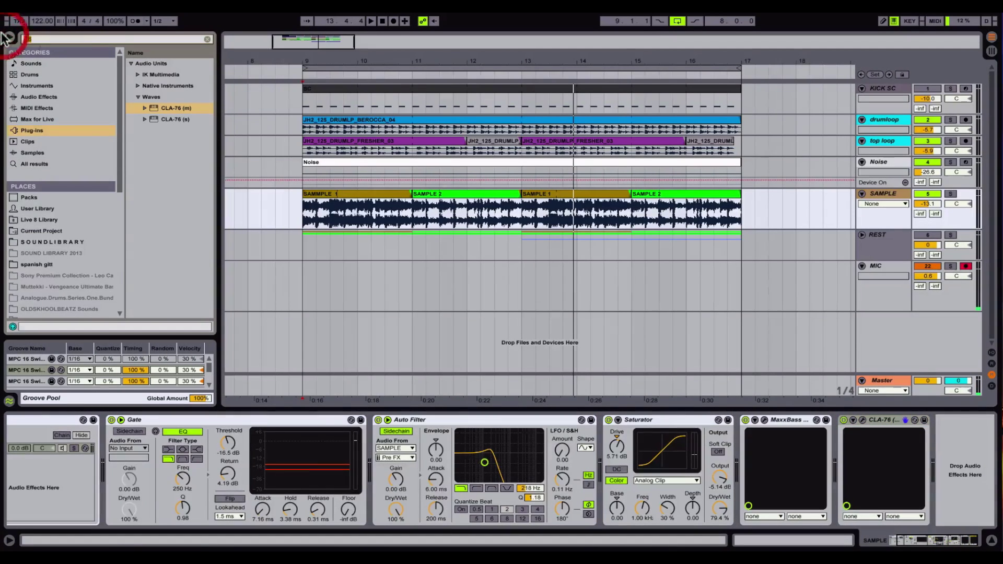
pyautogui.press('BackSpace')
pyautogui.click(44, 96)
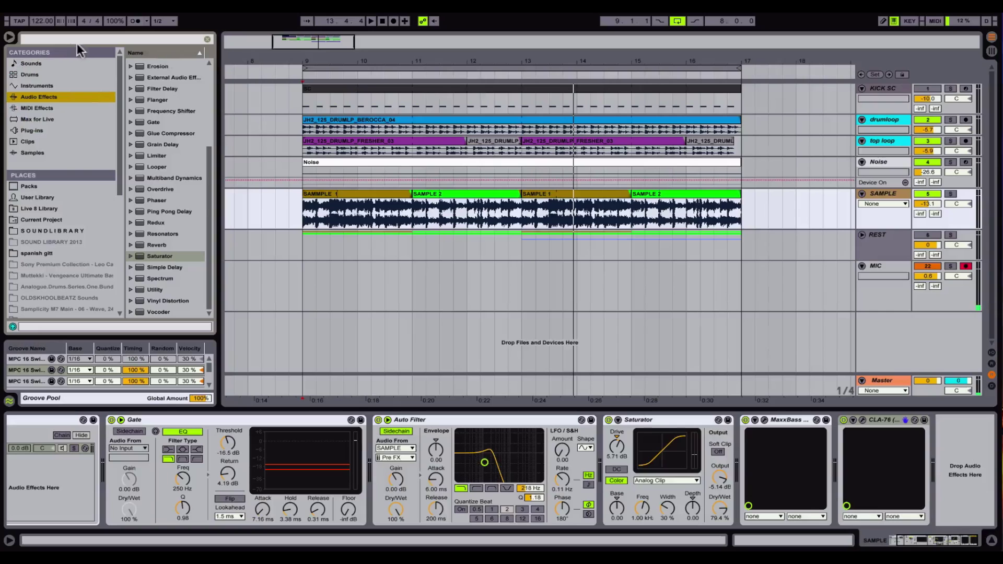
pyautogui.click(64, 38)
pyautogui.write('eq')
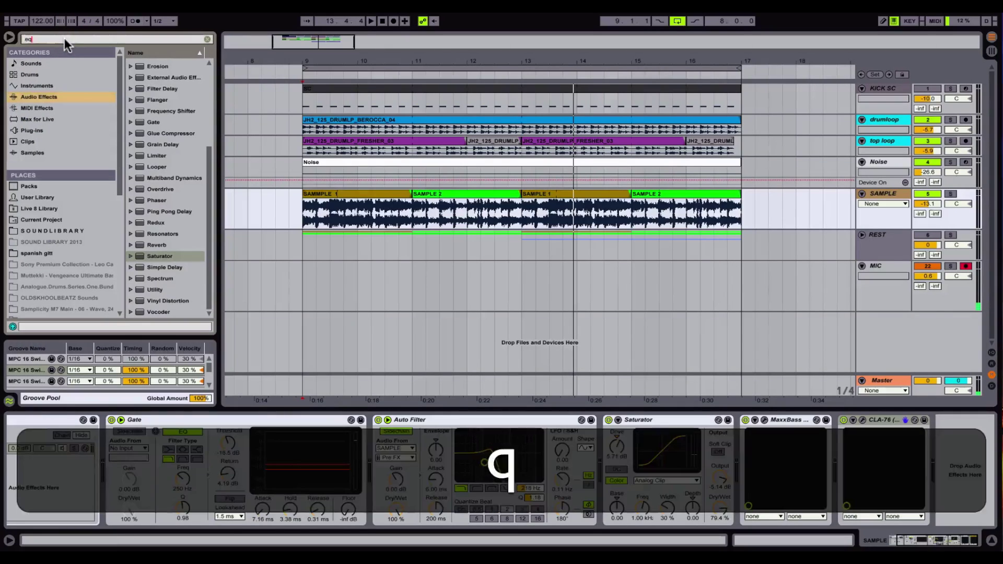
pyautogui.moveTo(160, 74); pyautogui.dragTo(905, 483)
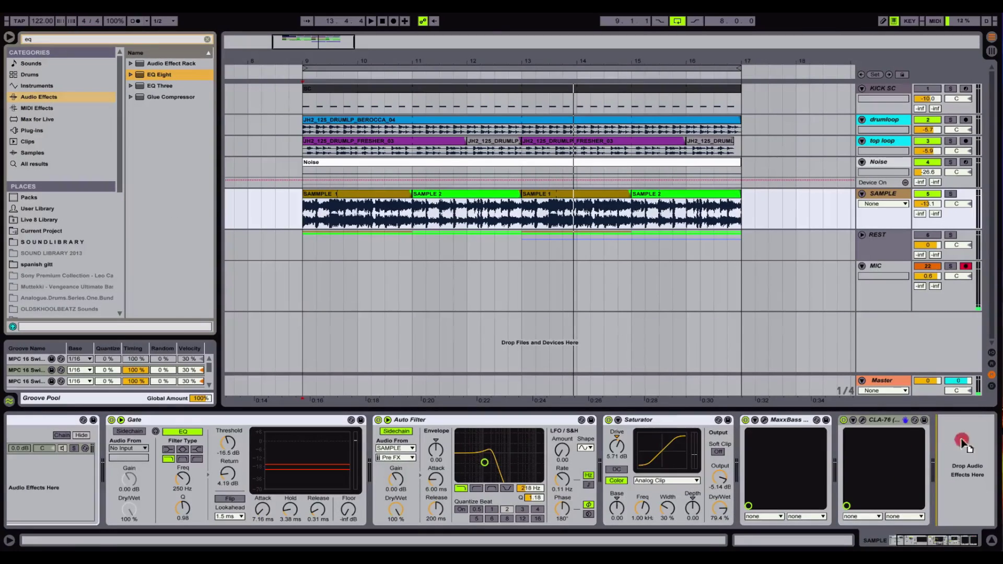
pyautogui.moveTo(964, 444); pyautogui.dragTo(964, 445)
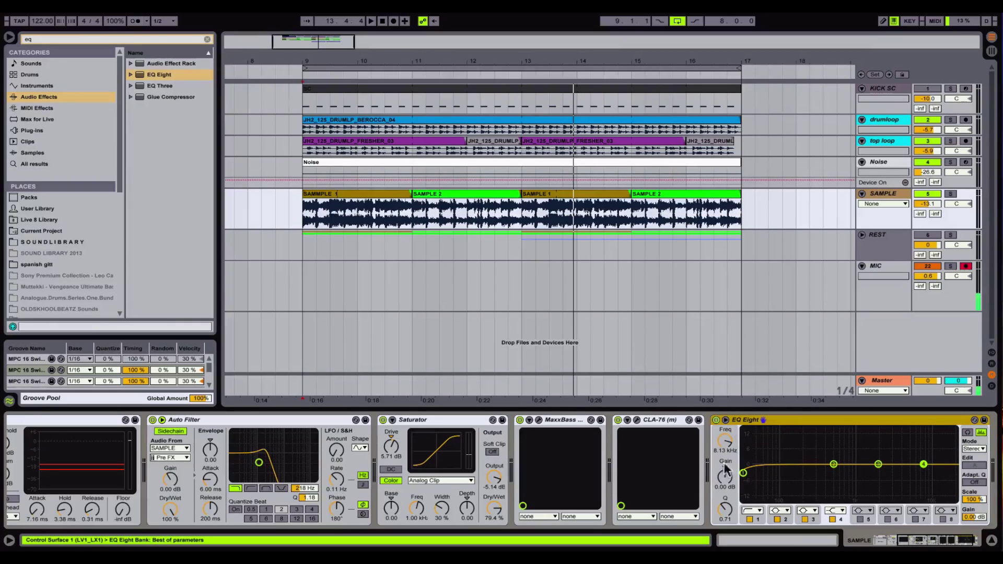
# Lower the drumloop to -5.7 dB and make EQ band 1 a ~40 Hz low shelf cut about 3 dB
pyautogui.press('space')
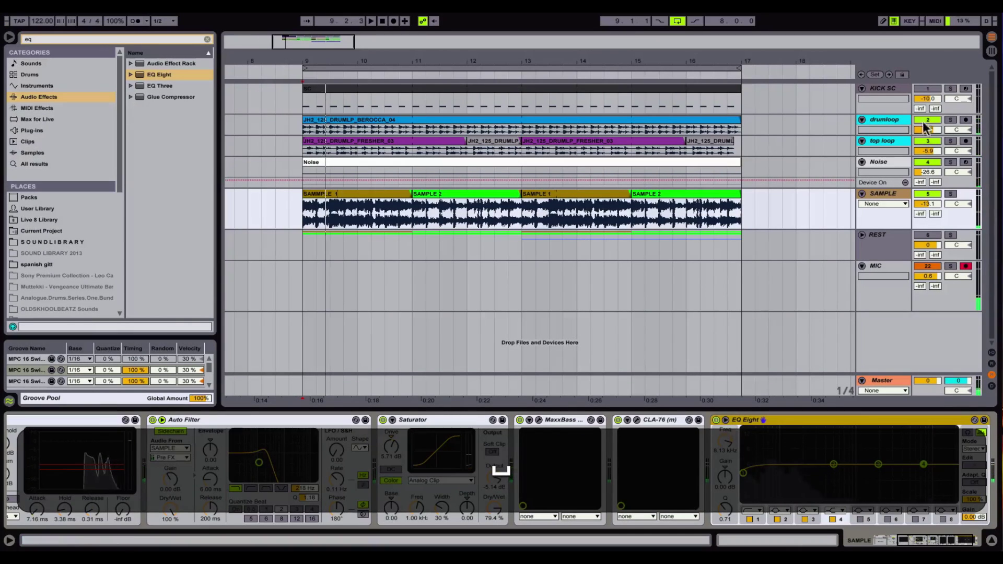
pyautogui.moveTo(924, 127); pyautogui.dragTo(919, 159)
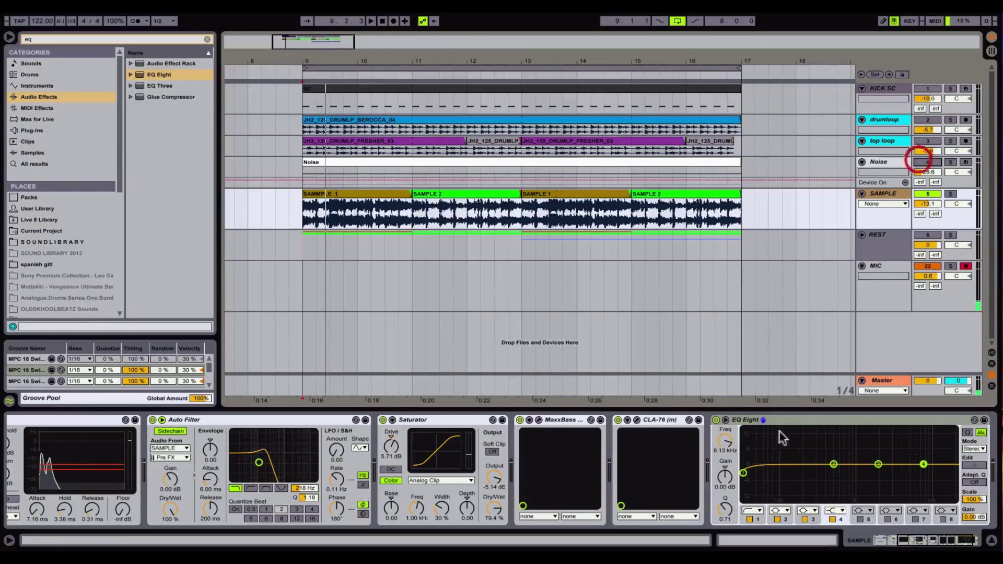
pyautogui.moveTo(751, 476); pyautogui.dragTo(756, 471)
pyautogui.press('space')
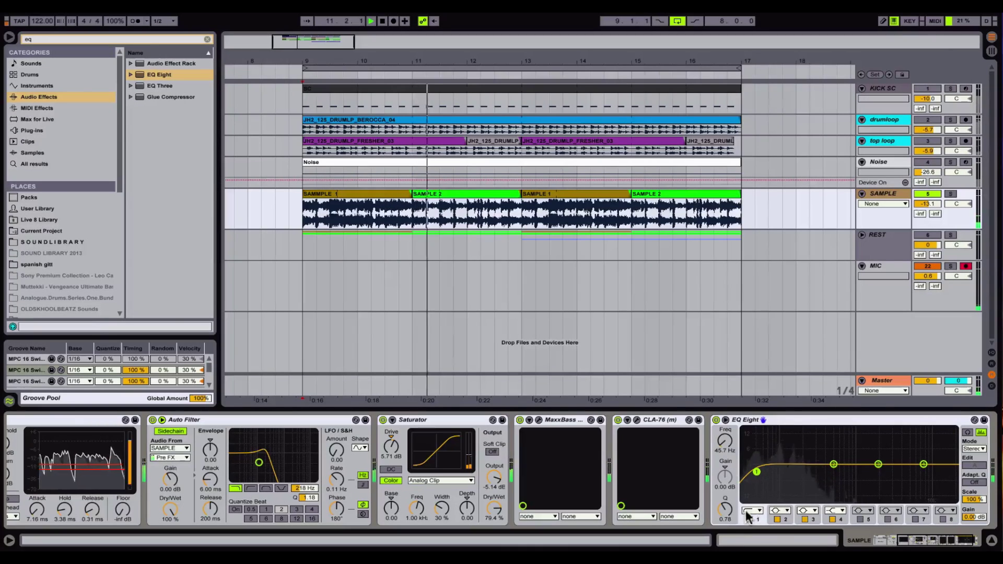
pyautogui.click(755, 511)
pyautogui.click(751, 459)
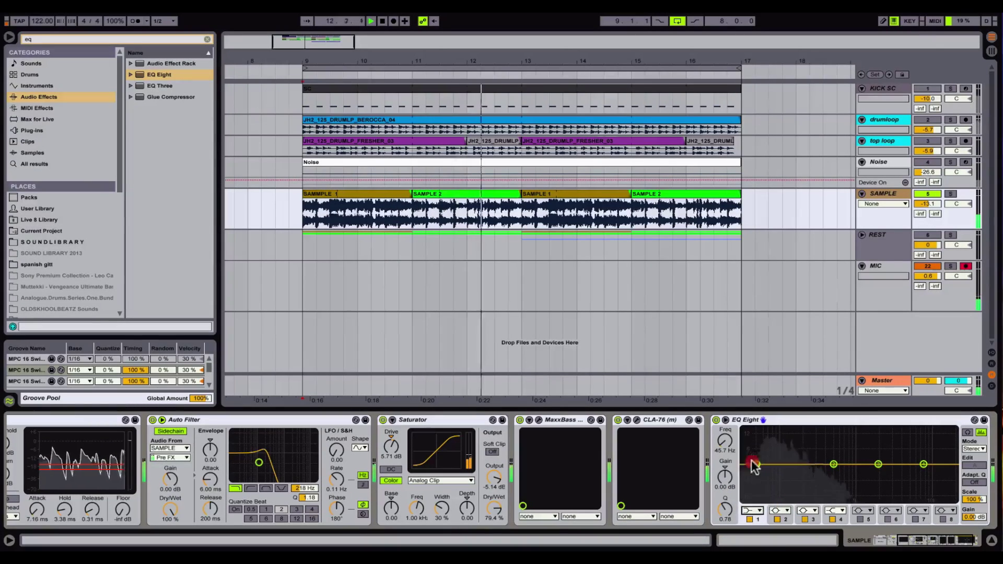
pyautogui.moveTo(753, 464); pyautogui.dragTo(757, 475)
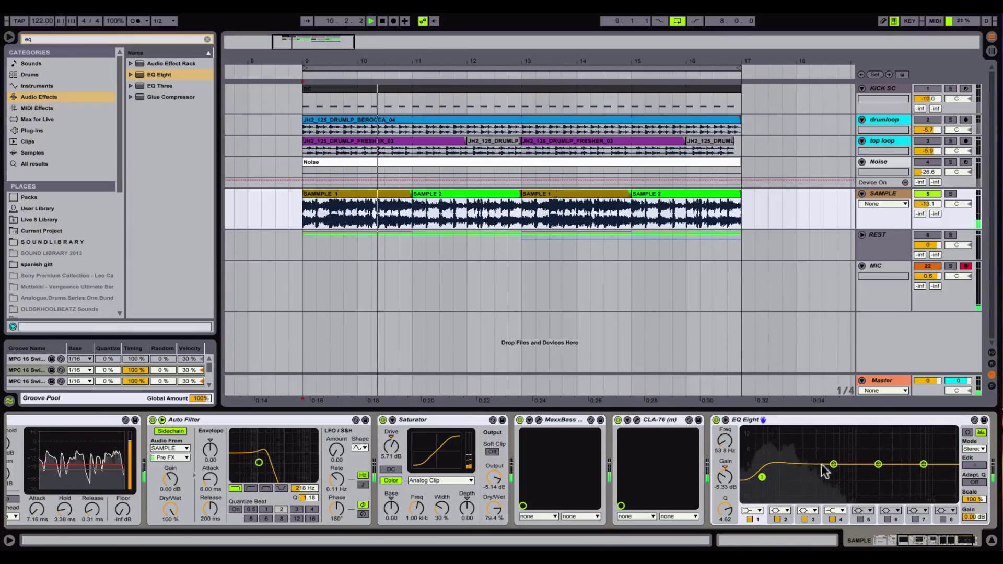
# Boost EQ band 2 around 112 Hz and dip band 3 around 374 Hz
pyautogui.moveTo(839, 461); pyautogui.dragTo(788, 461)
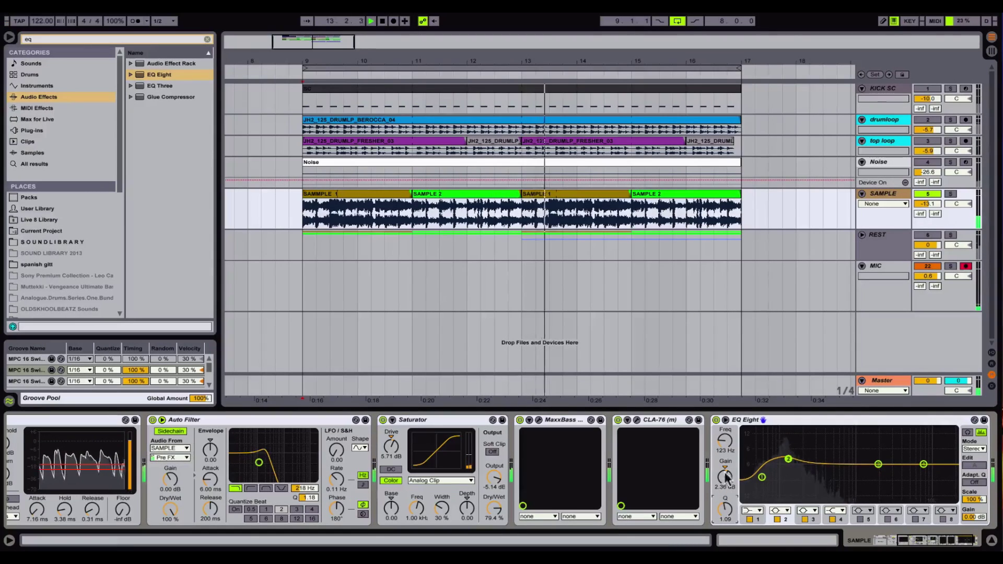
pyautogui.moveTo(879, 464); pyautogui.dragTo(837, 481)
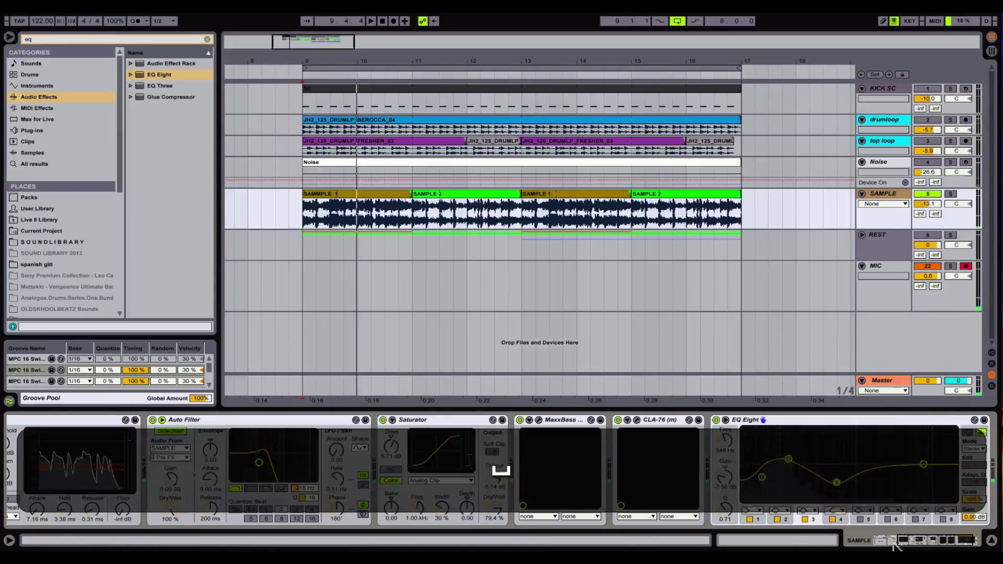
pyautogui.moveTo(895, 546); pyautogui.dragTo(941, 538)
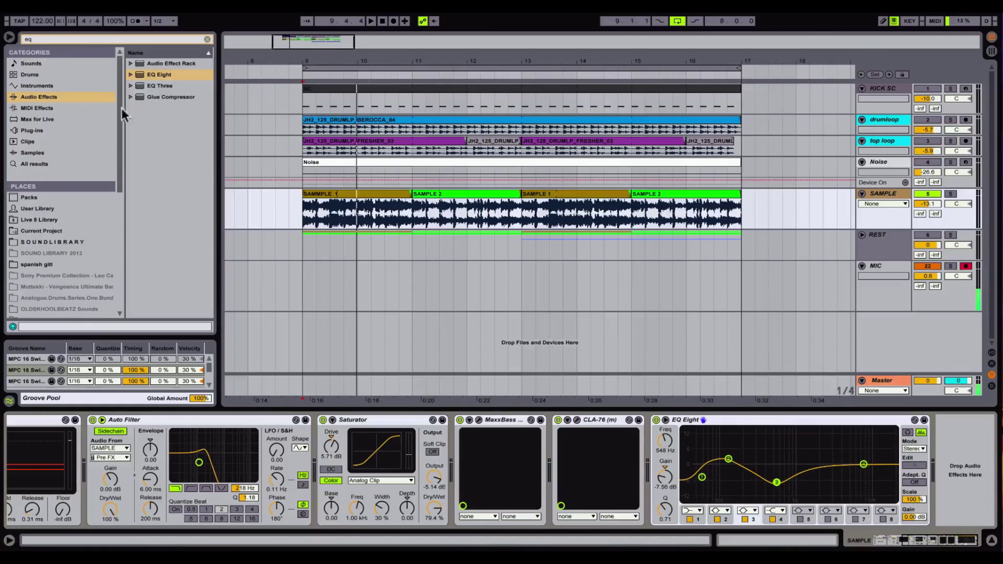
# Search 'comp' and add a Compressor at the end of the SAMPLE chain
pyautogui.click(11, 37)
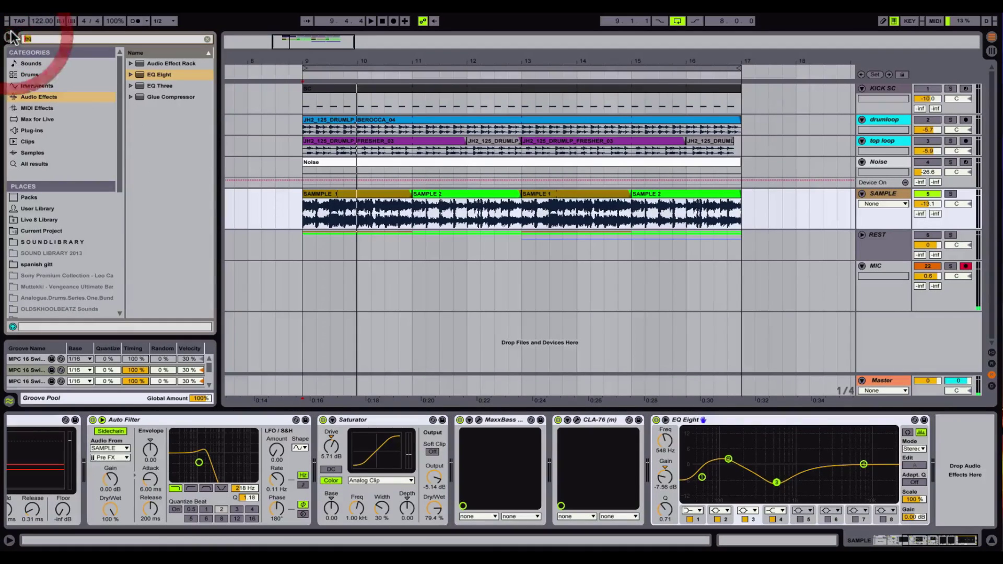
pyautogui.write('comp')
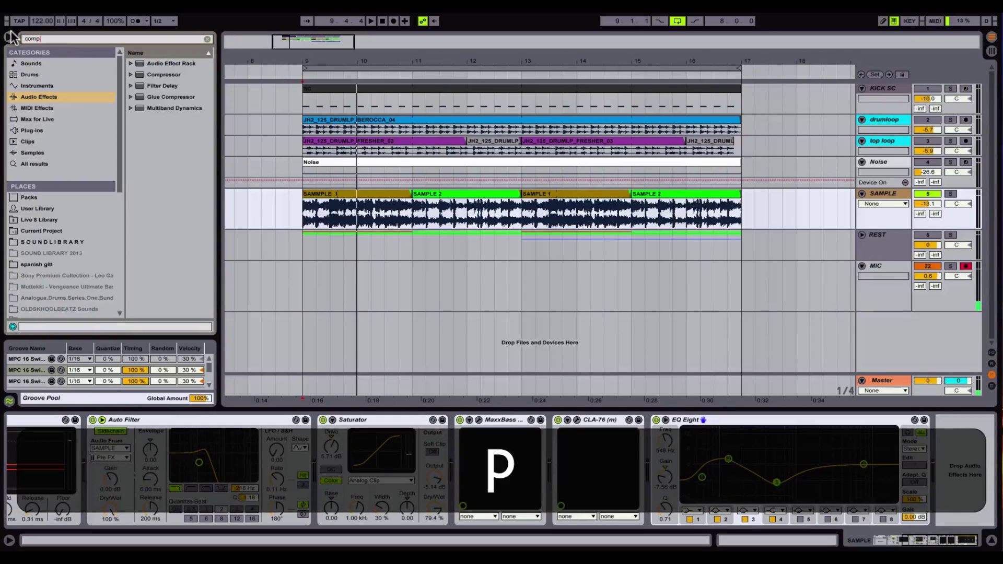
pyautogui.moveTo(152, 74); pyautogui.dragTo(424, 193)
pyautogui.moveTo(982, 463); pyautogui.dragTo(958, 446)
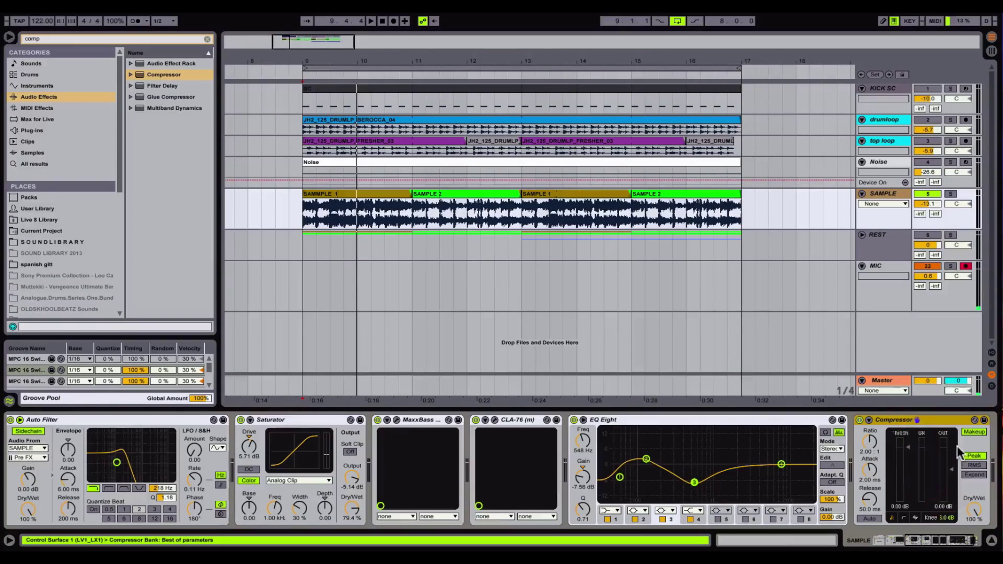
# Enable the Compressor's sidechain with KICK SC as the source, leaving the KICK SC track muted
pyautogui.click(870, 421)
pyautogui.click(876, 432)
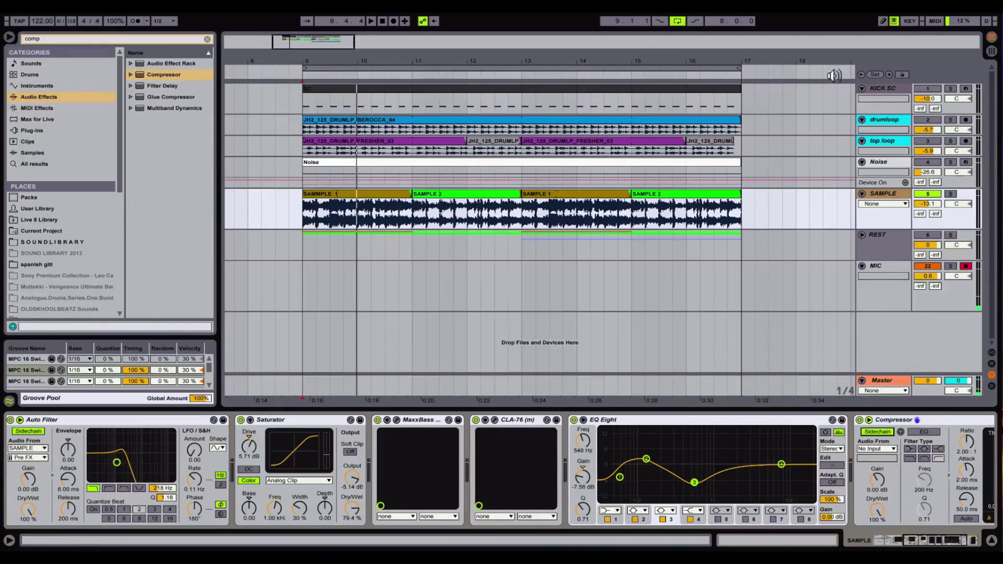
pyautogui.click(950, 89)
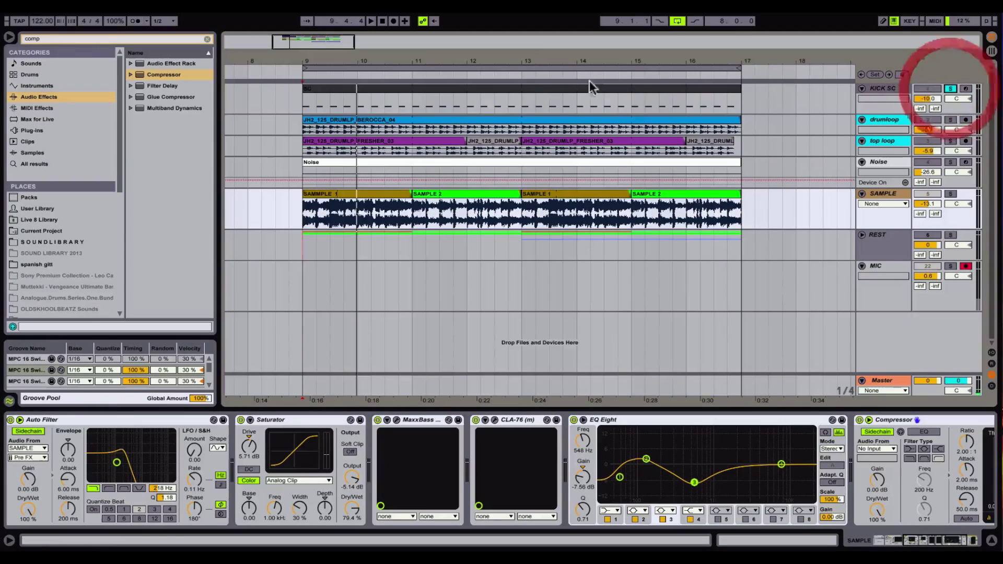
pyautogui.click(407, 77)
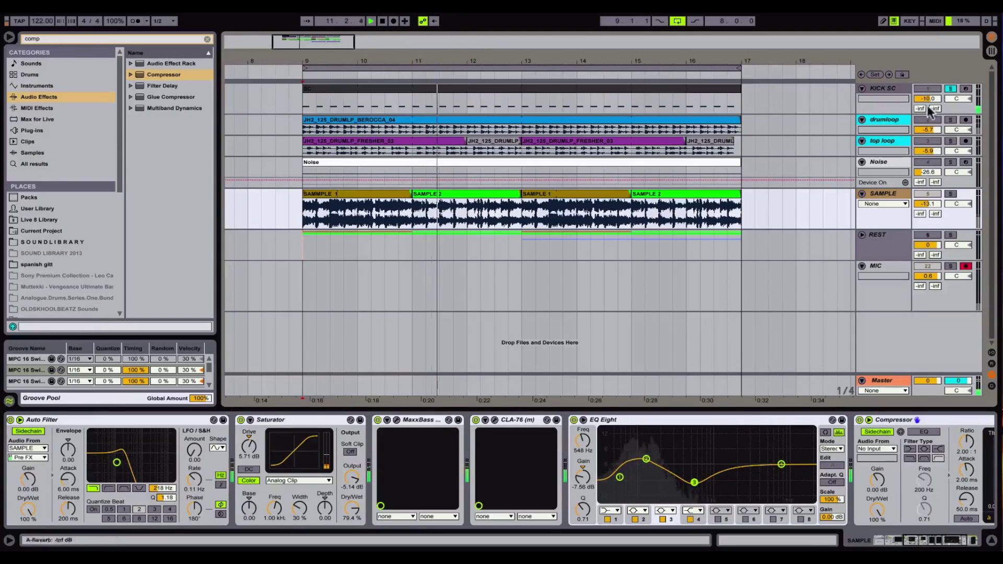
pyautogui.press('space')
pyautogui.click(949, 88)
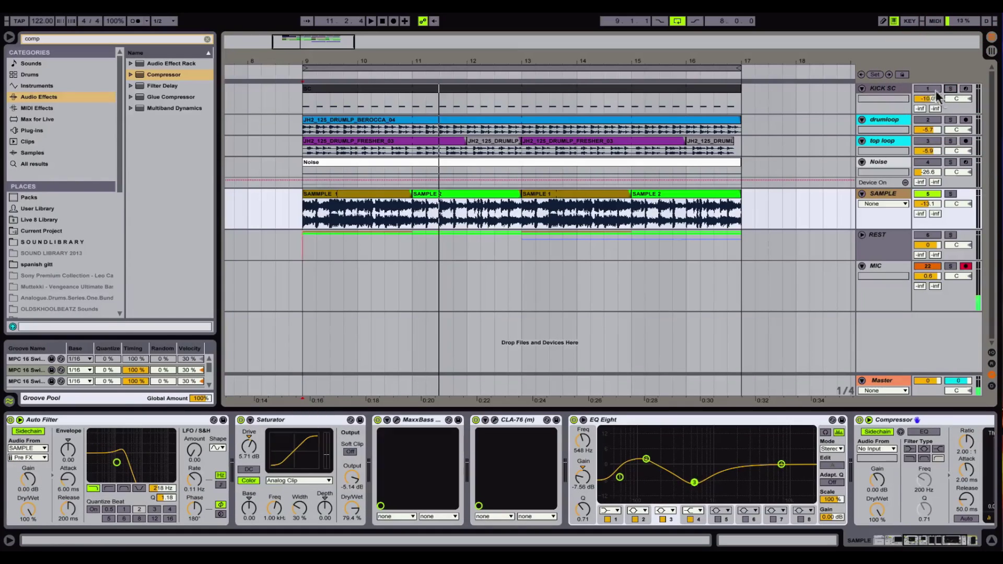
pyautogui.click(928, 90)
pyautogui.click(878, 449)
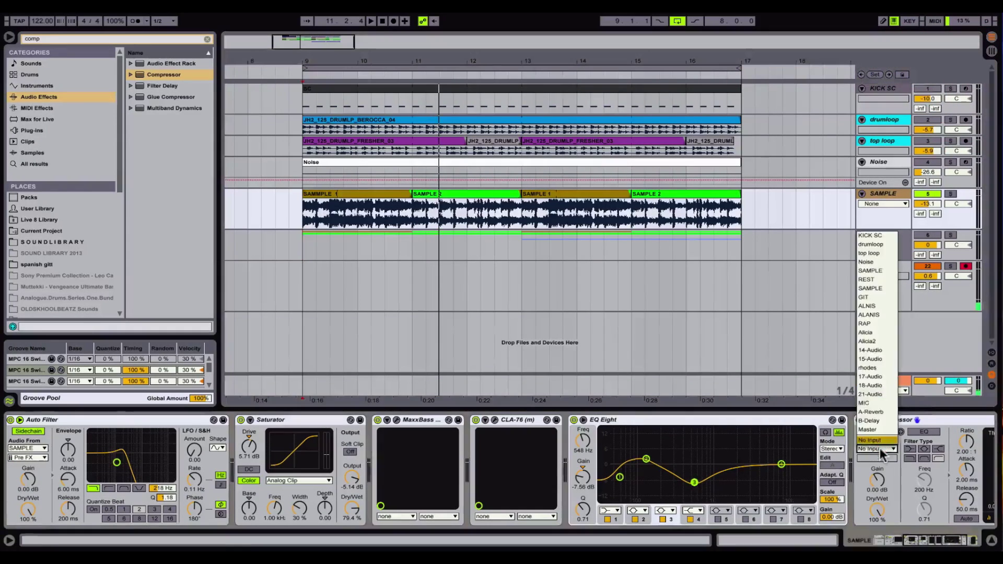
pyautogui.click(872, 236)
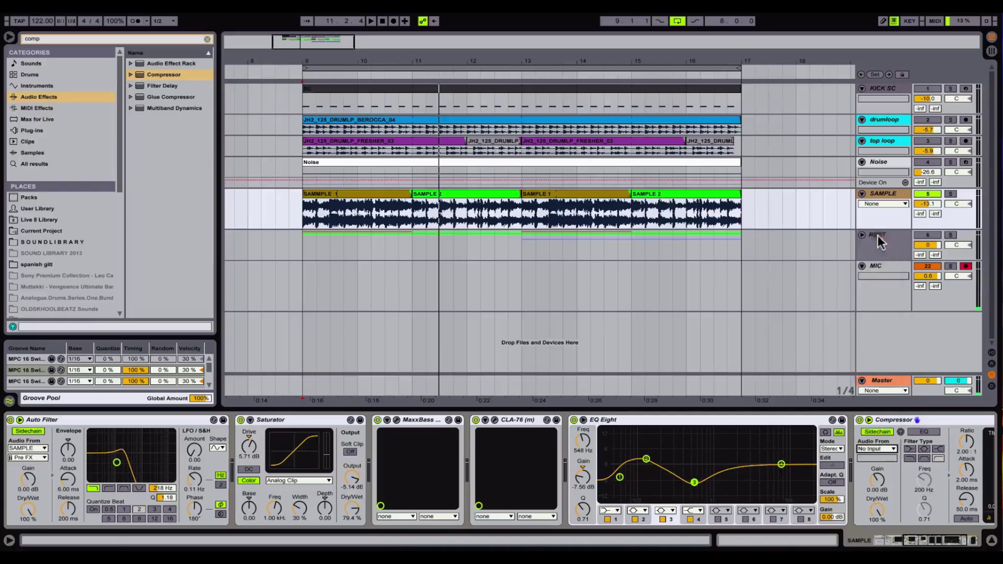
# Lower the Compressor threshold to about -14 dB during playback and clear the browser search
pyautogui.click(927, 535)
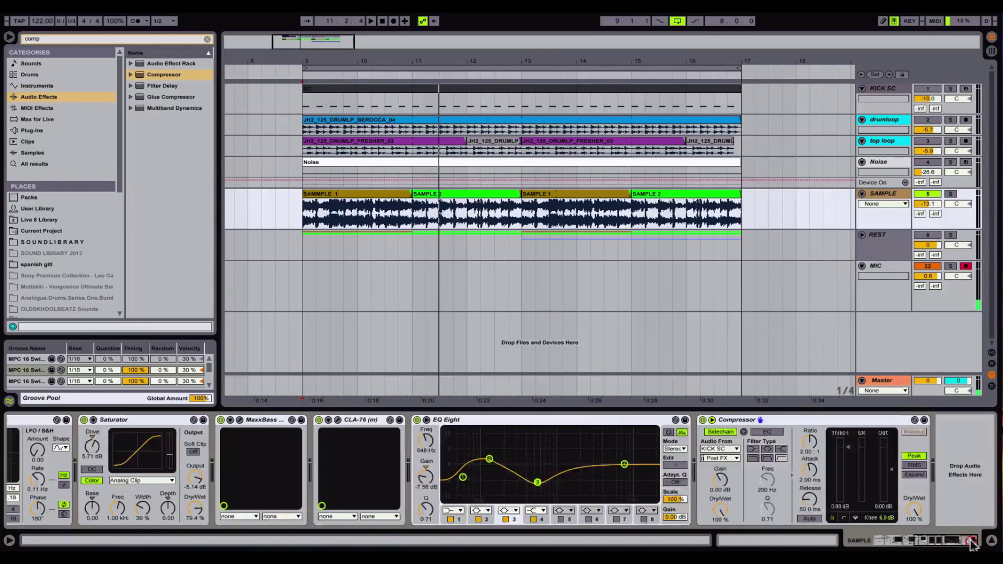
pyautogui.press('space')
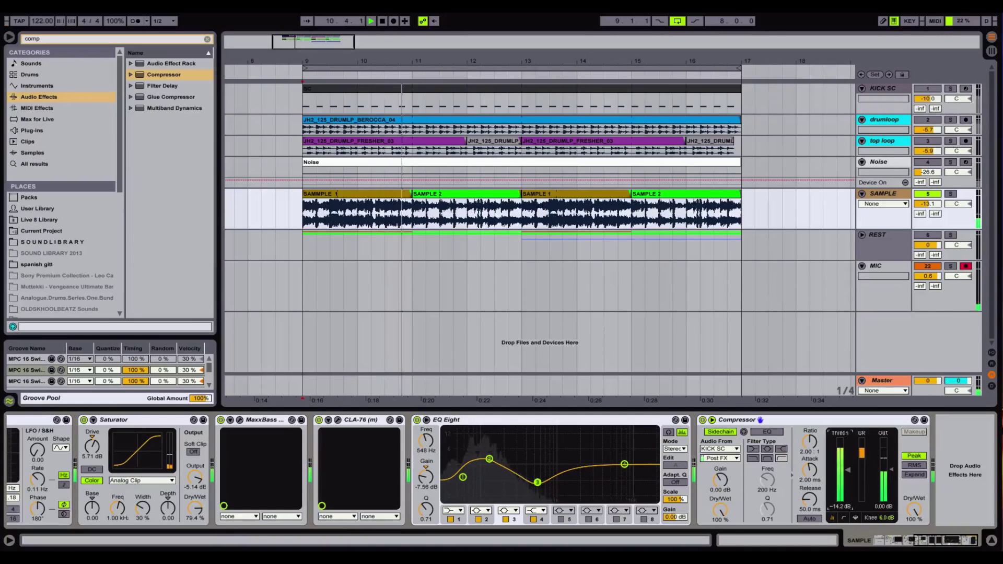
pyautogui.moveTo(847, 465); pyautogui.dragTo(850, 475)
pyautogui.press('space')
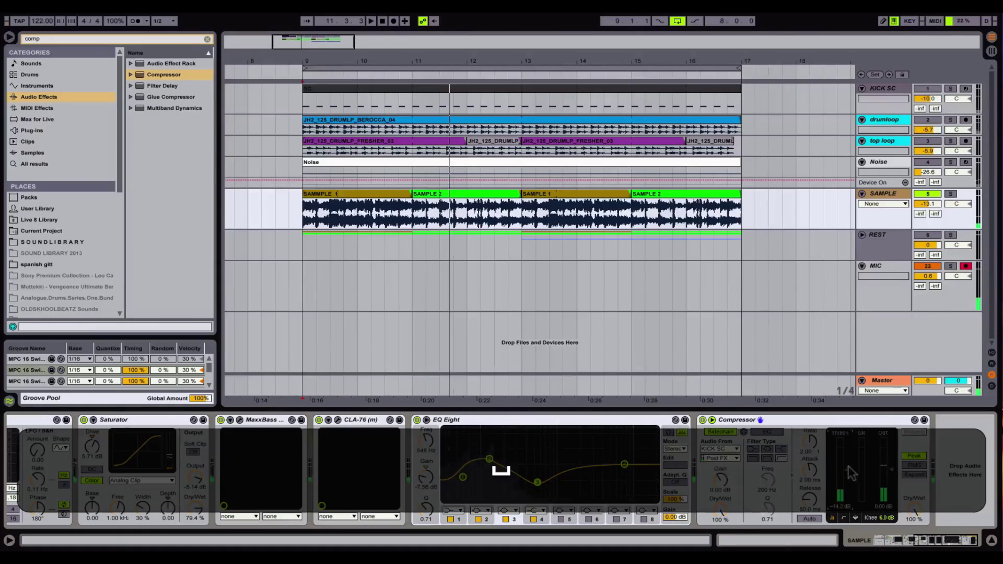
pyautogui.press('BackSpace')
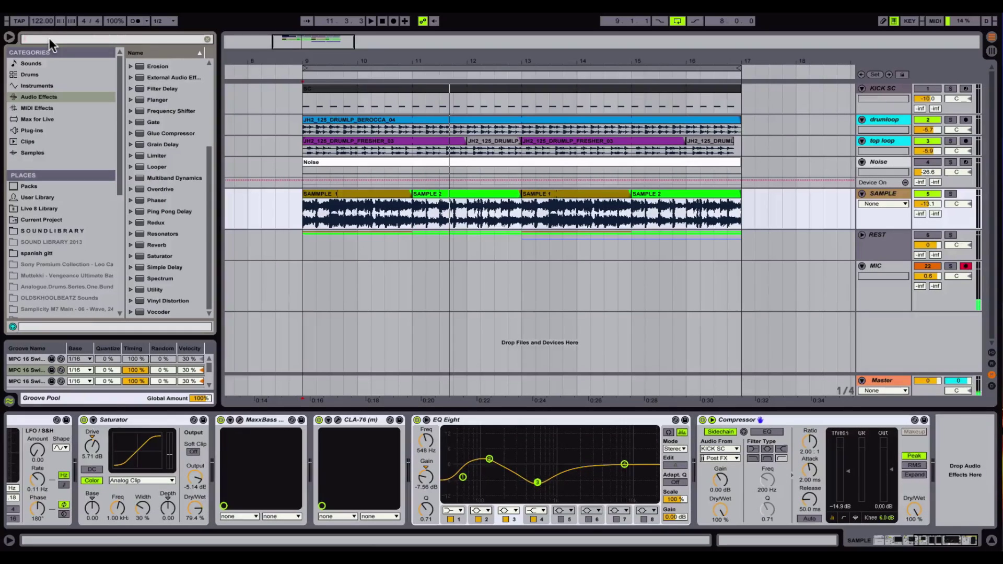
# Add a Utility at the chain end with about 6.7 dB gain, and move the EQ Eight dip to 465 Hz
pyautogui.write('util')
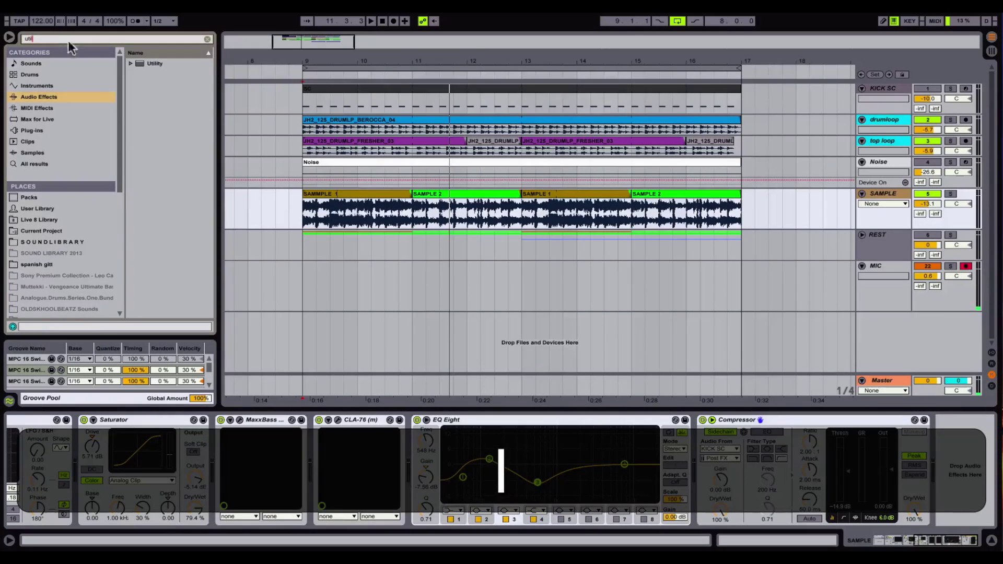
pyautogui.moveTo(156, 64); pyautogui.dragTo(163, 66)
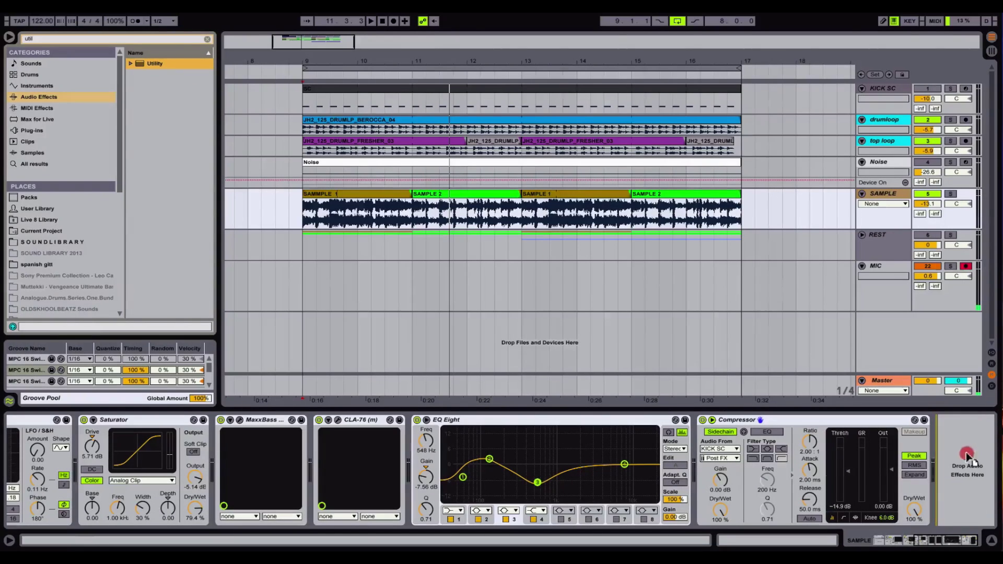
pyautogui.moveTo(967, 456); pyautogui.dragTo(967, 456)
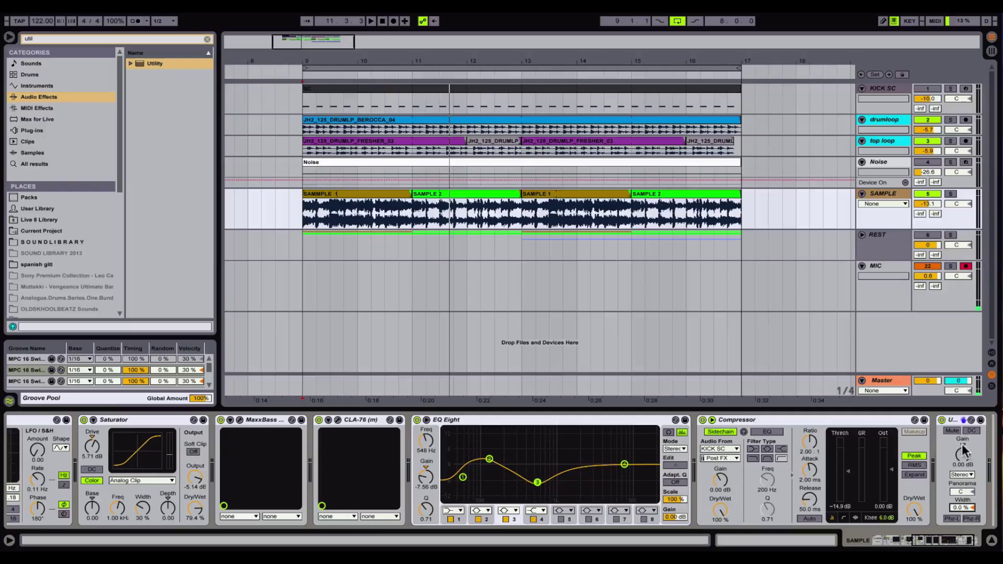
pyautogui.press('space')
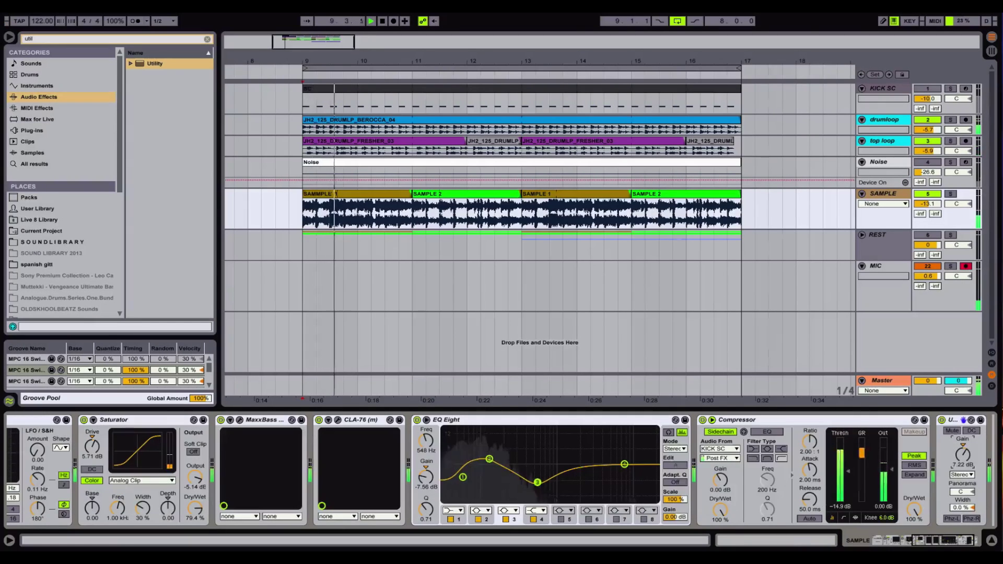
pyautogui.moveTo(963, 454); pyautogui.dragTo(963, 435)
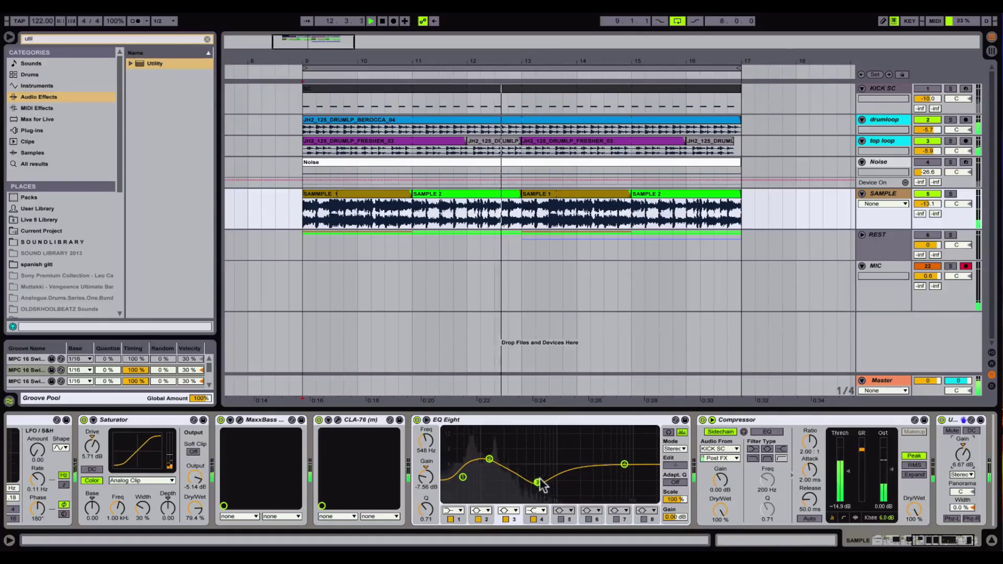
pyautogui.moveTo(537, 482); pyautogui.dragTo(532, 480)
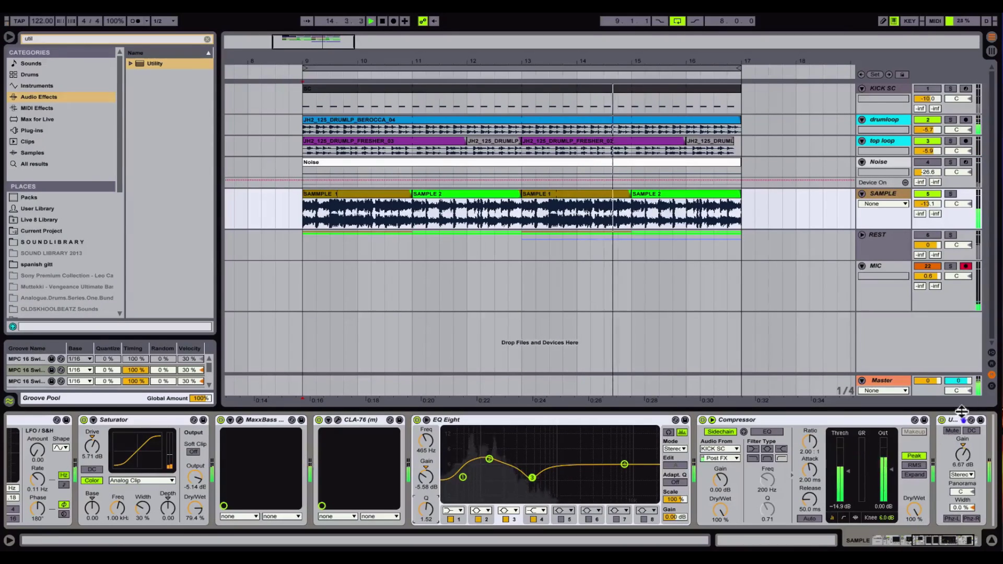
pyautogui.press('space')
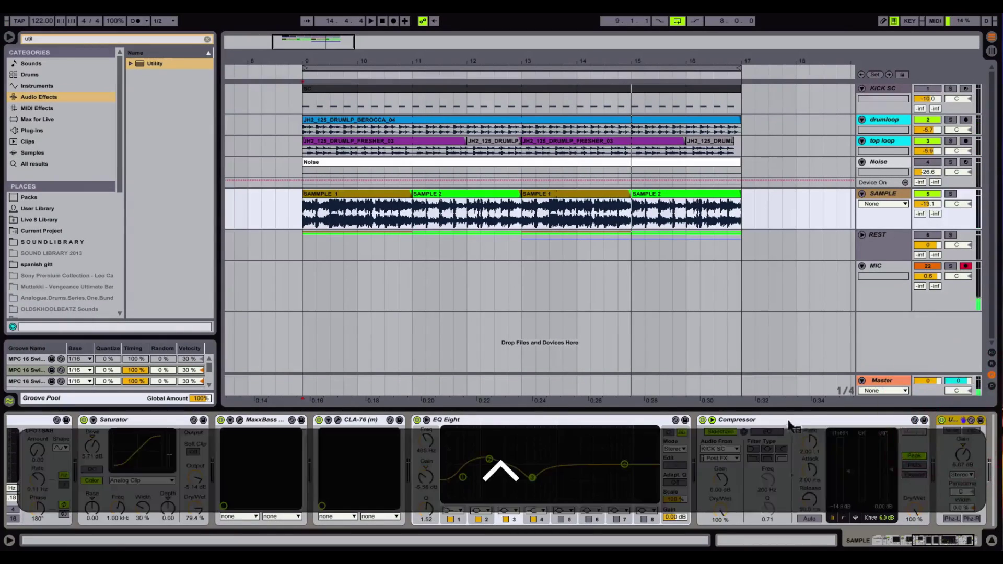
# Select every device from Gate through Utility and group them into a rack with Cmd+G
pyautogui.keyDown('ctrl'); pyautogui.click(789, 419); pyautogui.keyUp('ctrl')
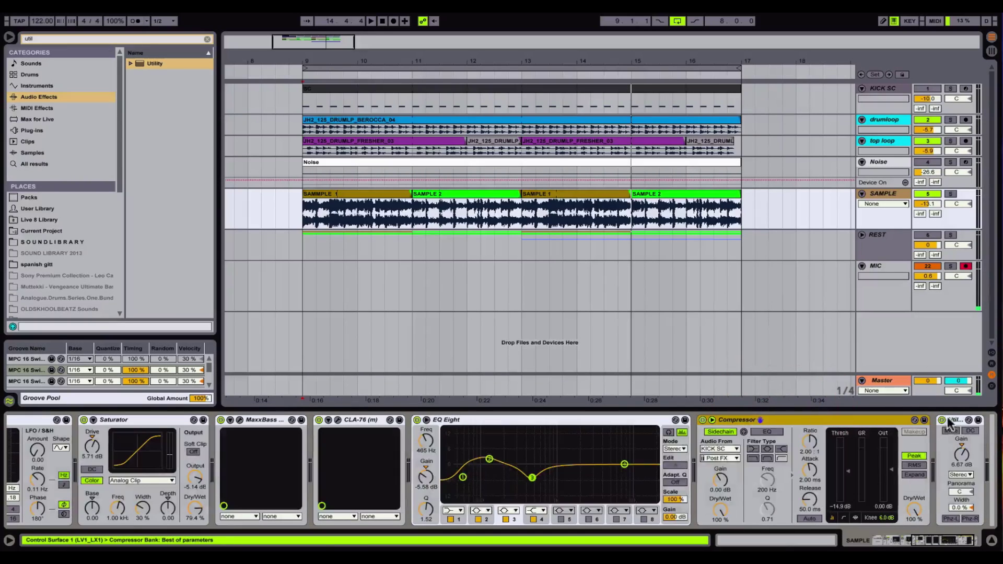
pyautogui.keyDown('shift'); pyautogui.click(956, 420); pyautogui.keyUp('shift')
pyautogui.keyDown('shift'); pyautogui.click(768, 420); pyautogui.keyUp('shift')
pyautogui.keyDown('shift'); pyautogui.click(574, 419); pyautogui.keyUp('shift')
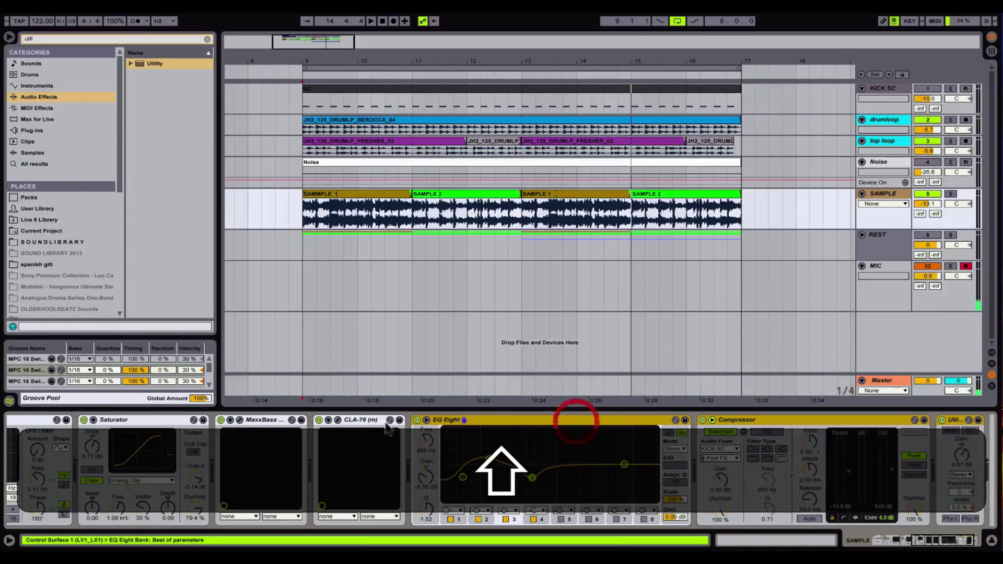
pyautogui.keyDown('shift'); pyautogui.click(366, 419); pyautogui.keyUp('shift')
pyautogui.keyDown('shift'); pyautogui.click(251, 419); pyautogui.keyUp('shift')
pyautogui.keyDown('shift'); pyautogui.click(157, 420); pyautogui.keyUp('shift')
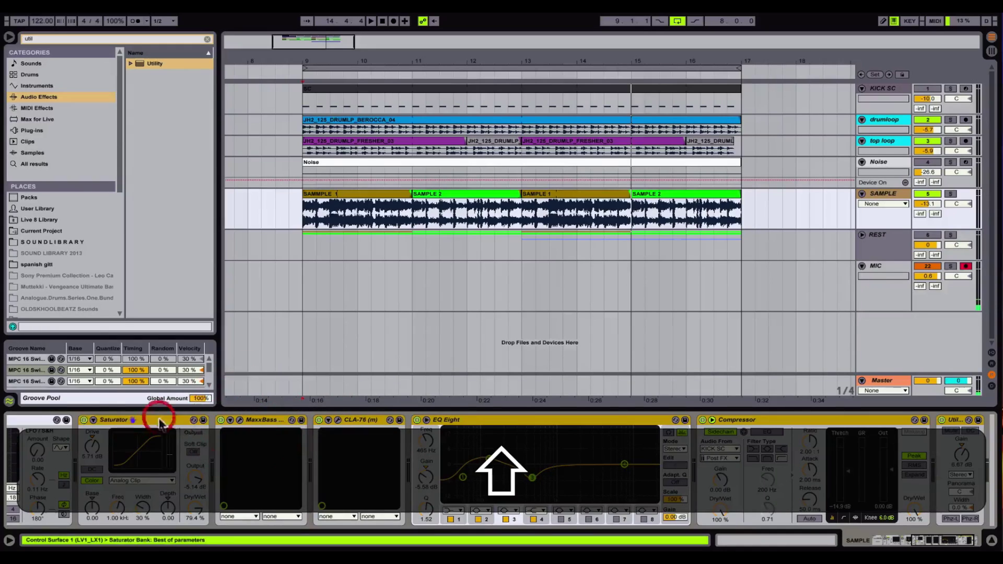
pyautogui.keyDown('shift'); pyautogui.click(194, 420); pyautogui.keyUp('shift')
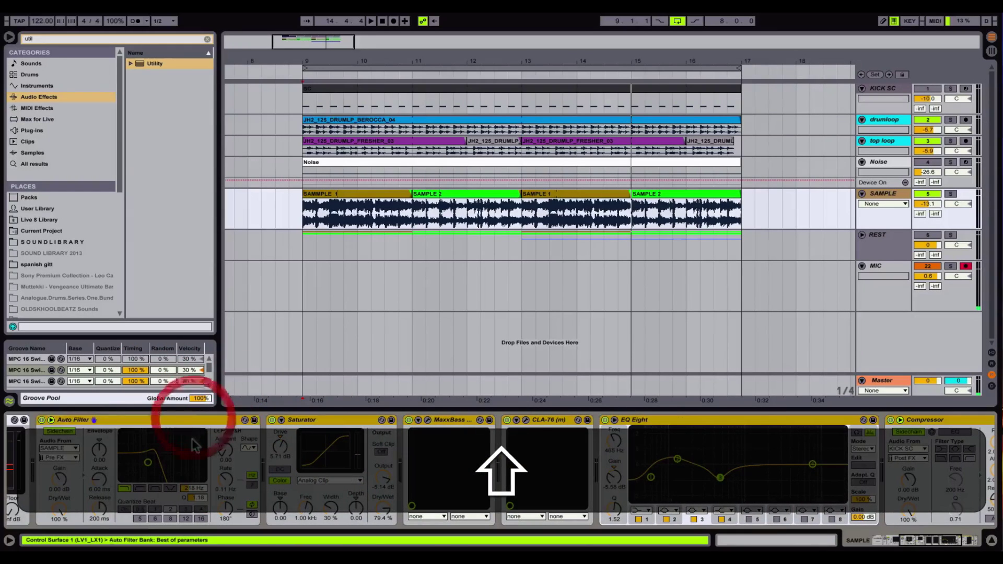
pyautogui.keyDown('shift'); pyautogui.click(180, 419); pyautogui.keyUp('shift')
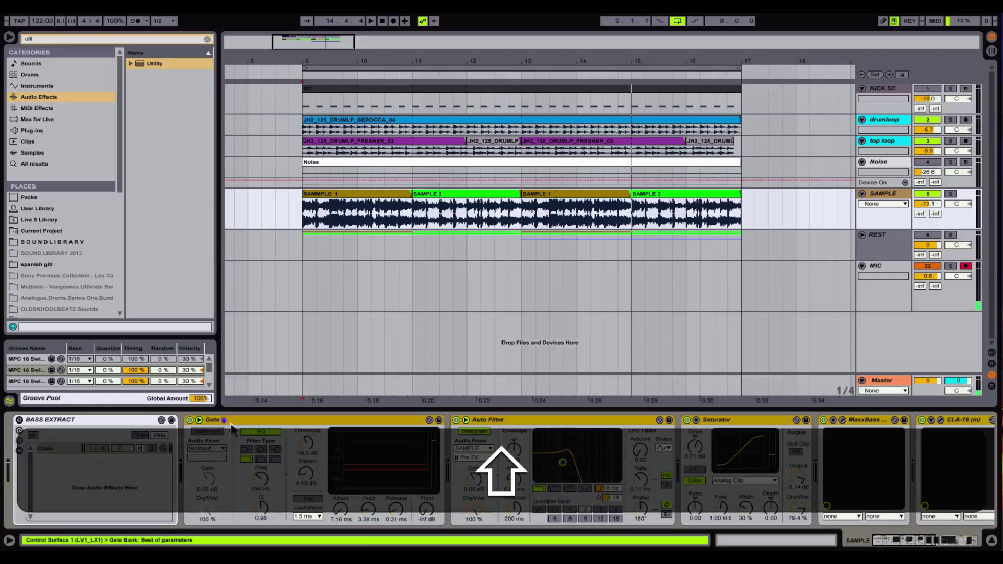
pyautogui.press('super+g')
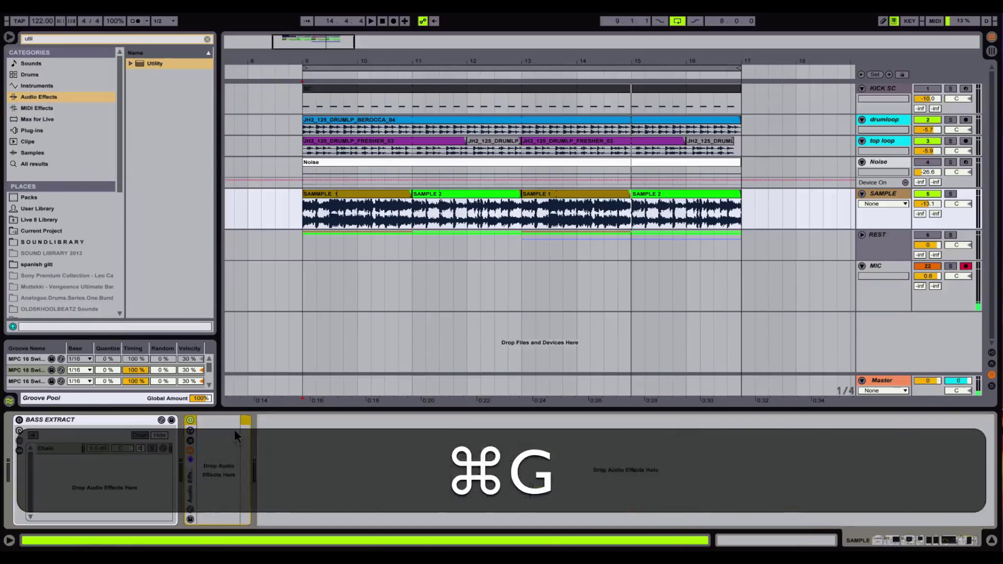
# Rename the new rack to 'BASS EXTRACT 2'
pyautogui.click(190, 440)
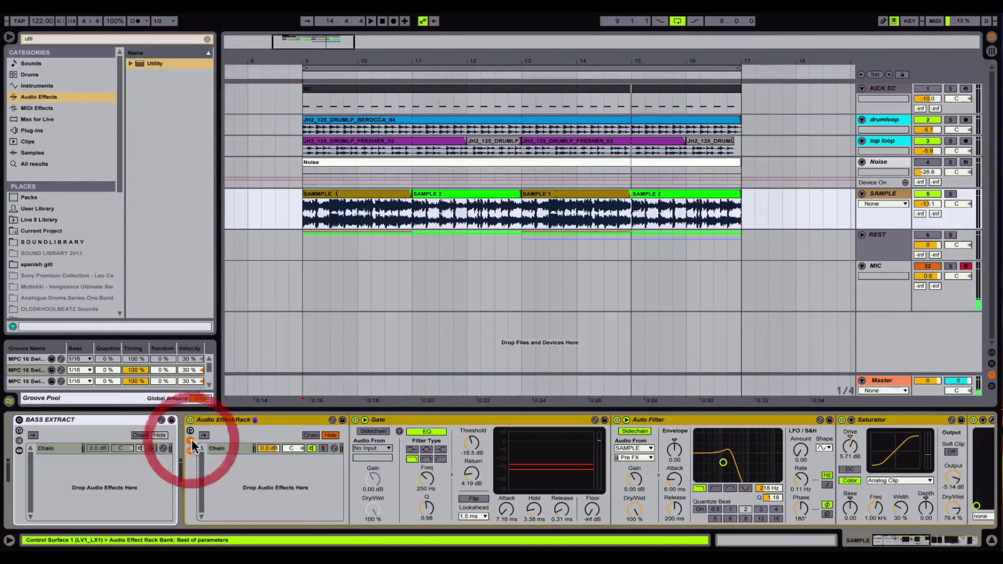
pyautogui.click(215, 418)
pyautogui.press('super+r')
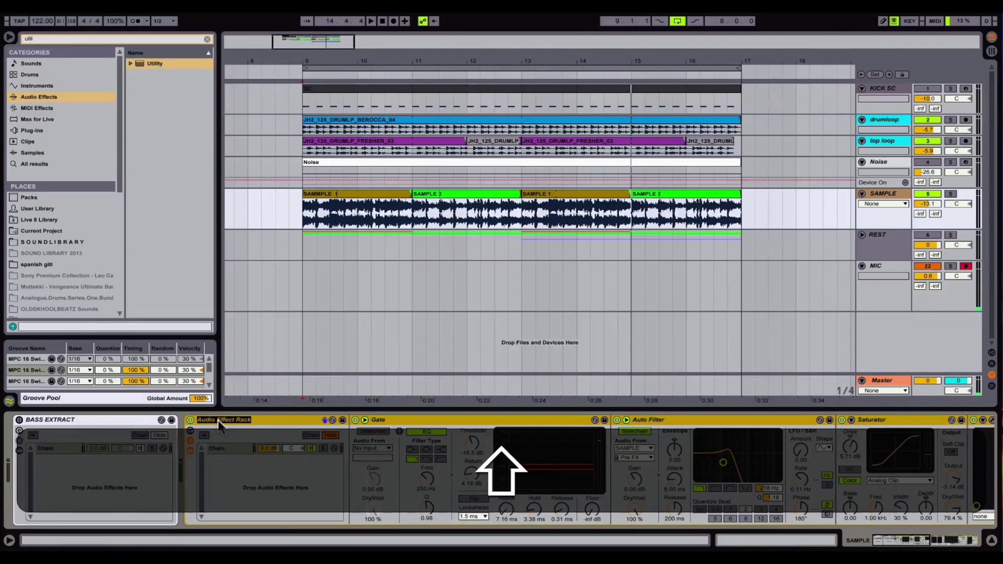
pyautogui.write('BASS EX')
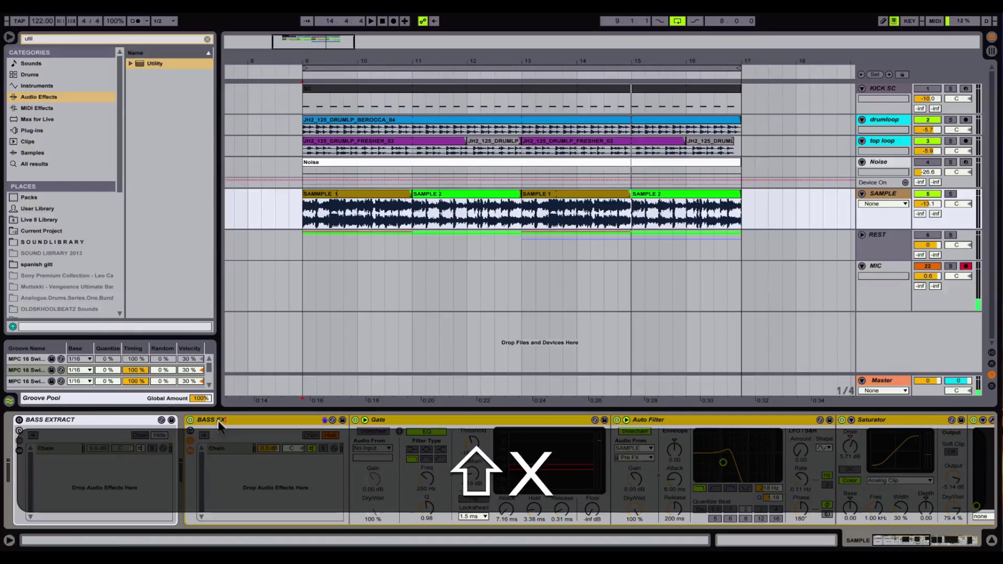
pyautogui.write('TRACT')
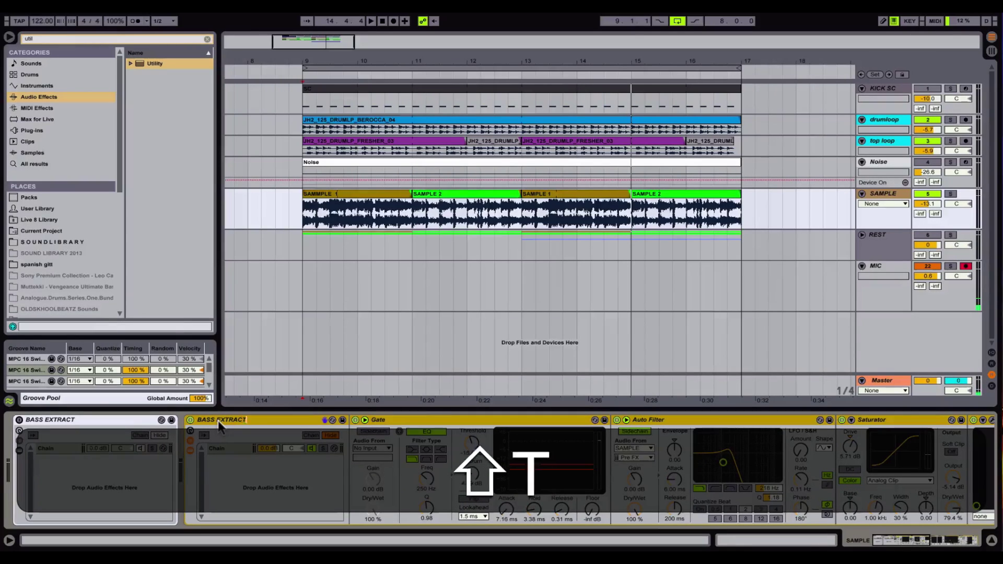
pyautogui.write(' 2')
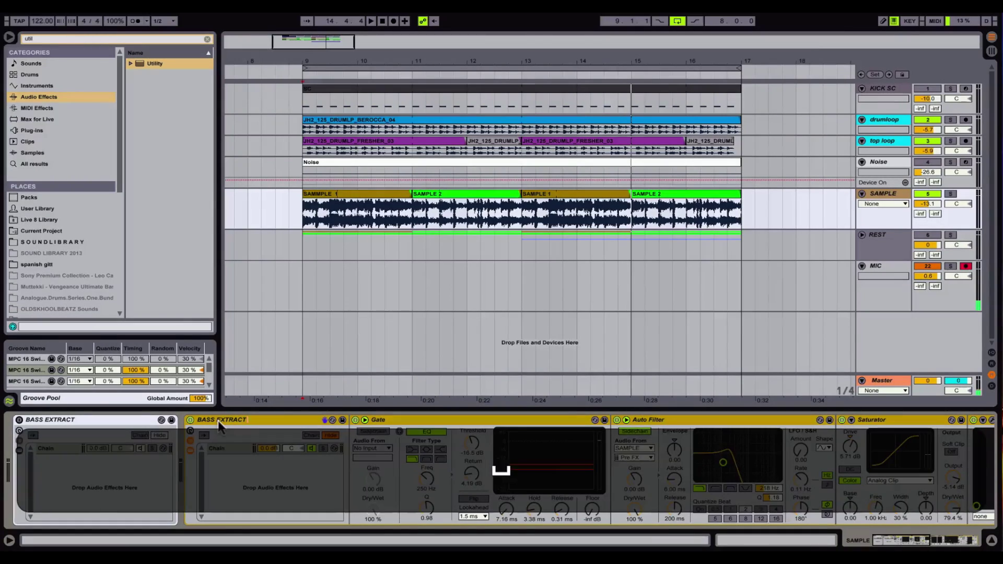
# Compare the BASS EXTRACT 2 rack bypassed and active, then set the Gate's filter frequency to about 145 Hz
pyautogui.click(190, 421)
pyautogui.press('space')
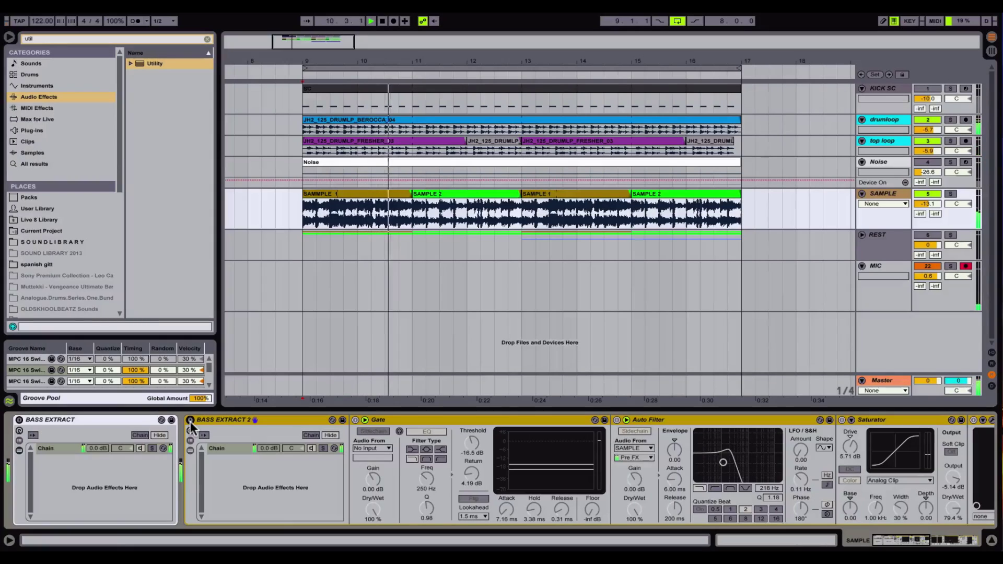
pyautogui.press('space')
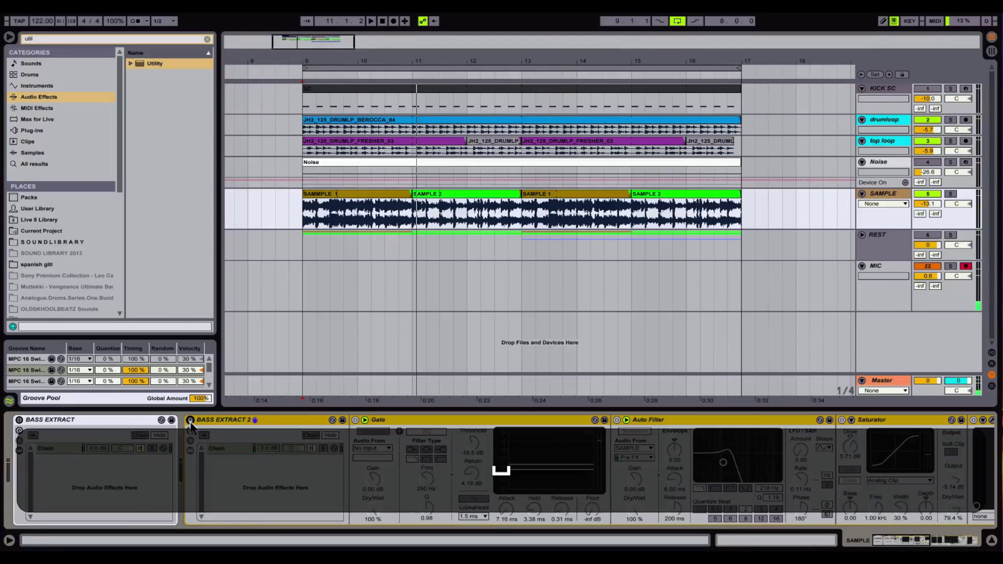
pyautogui.click(189, 421)
pyautogui.press('space')
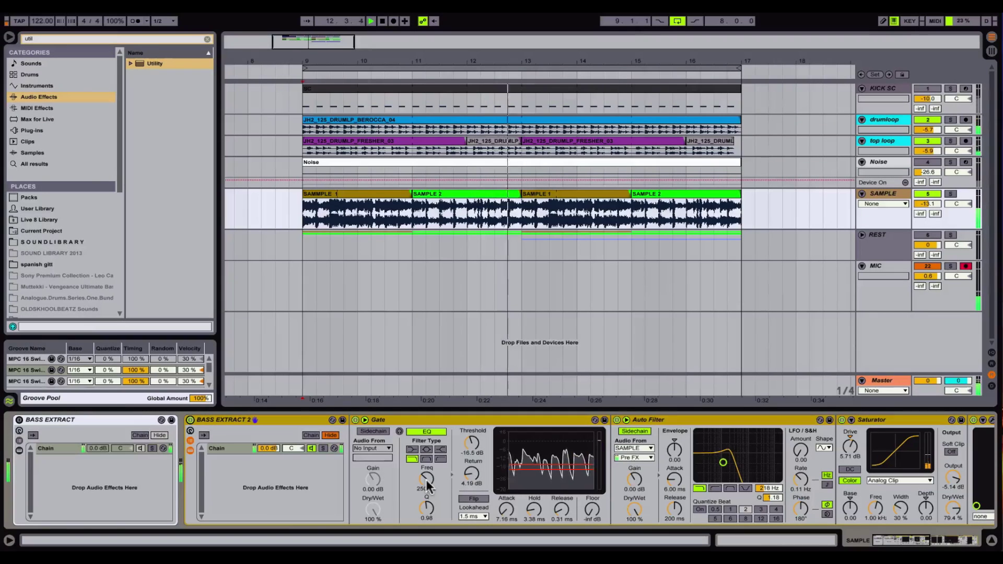
pyautogui.moveTo(427, 486); pyautogui.dragTo(427, 495)
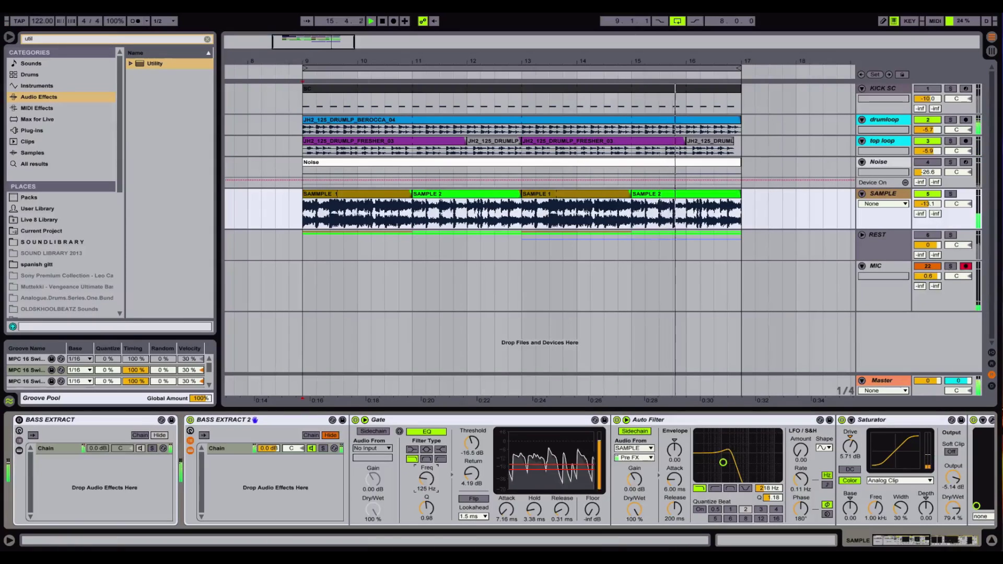
pyautogui.moveTo(427, 495); pyautogui.dragTo(427, 492)
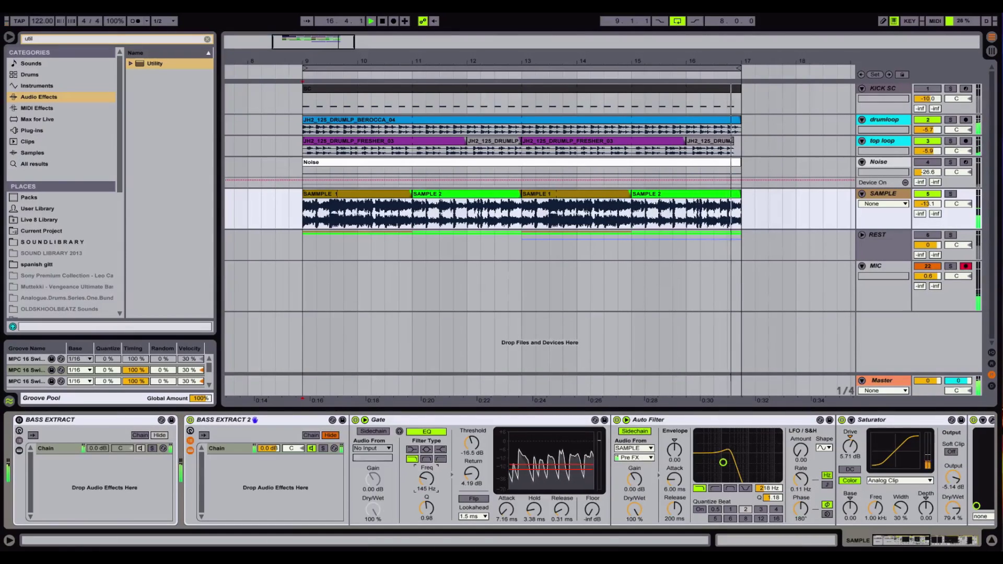